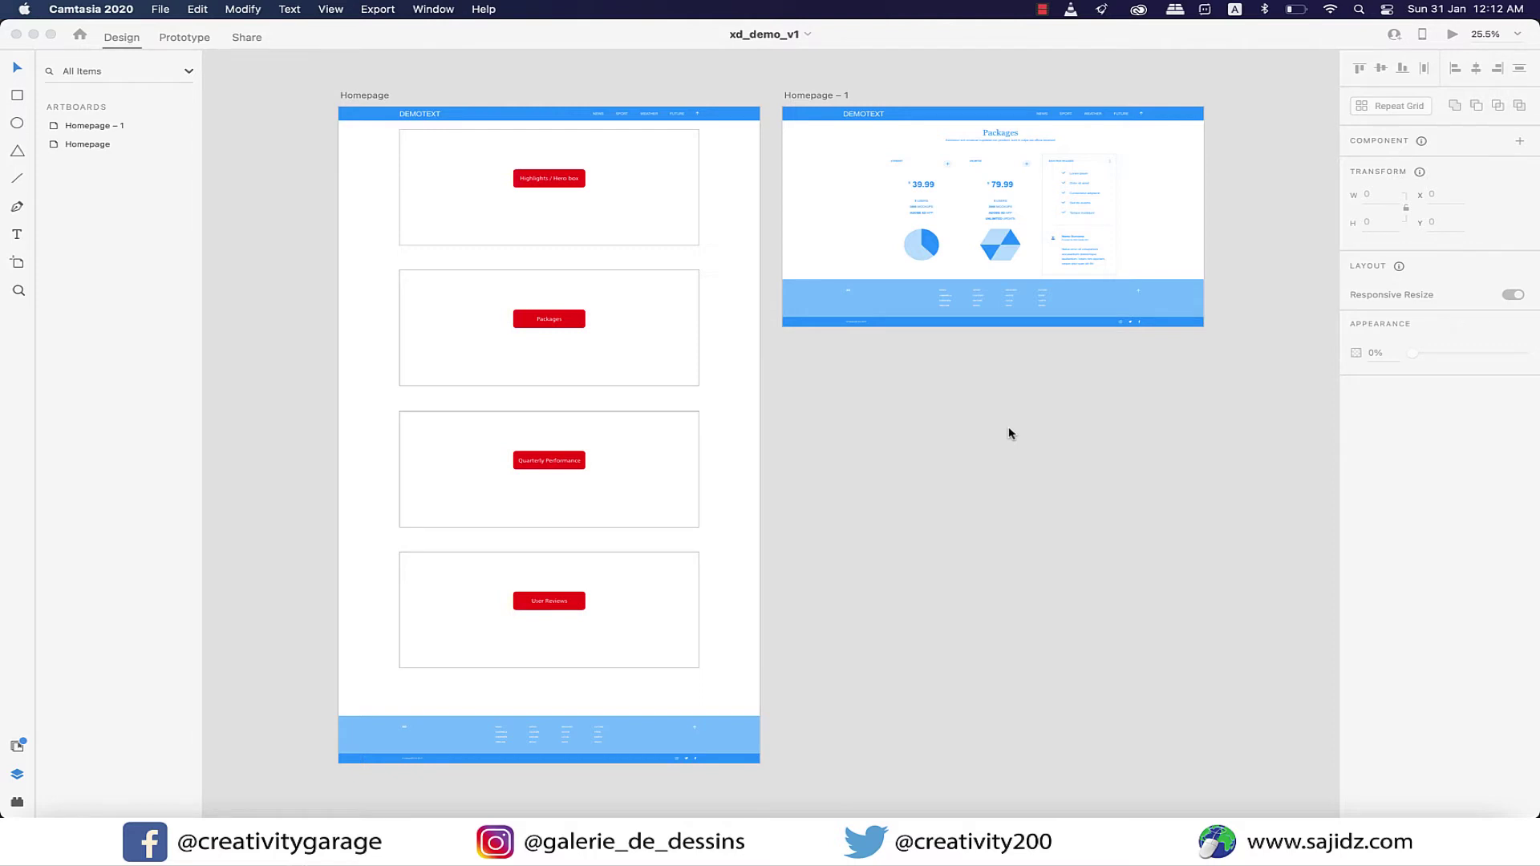
# Switch xd_demo_v1 into Prototype mode to show the Tap and Transition interaction settings
pyautogui.click(185, 39)
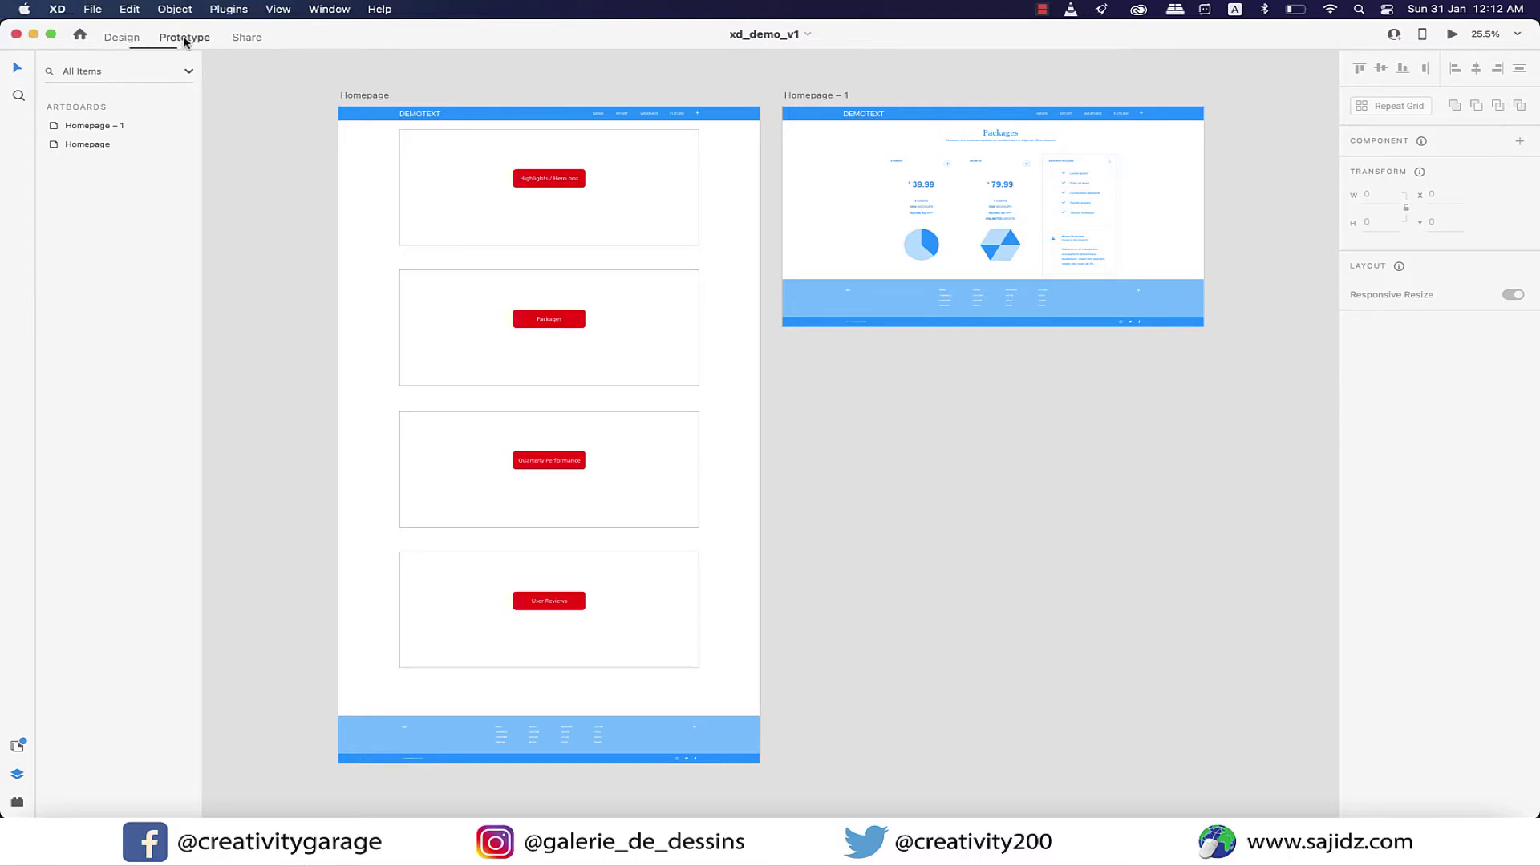
pyautogui.click(731, 194)
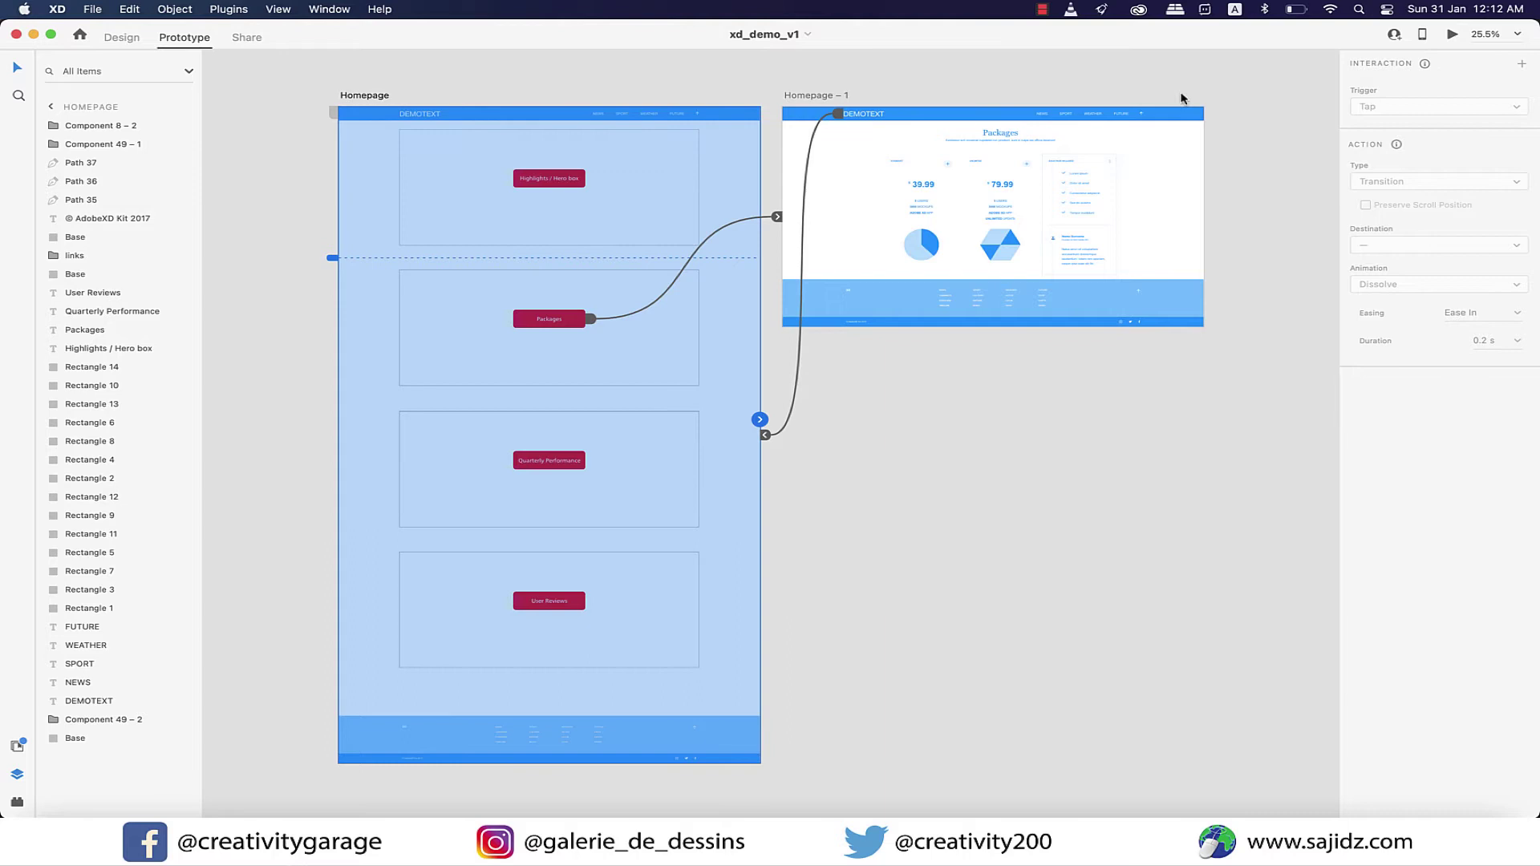
pyautogui.click(1452, 34)
pyautogui.scroll(-5, 782, 388)
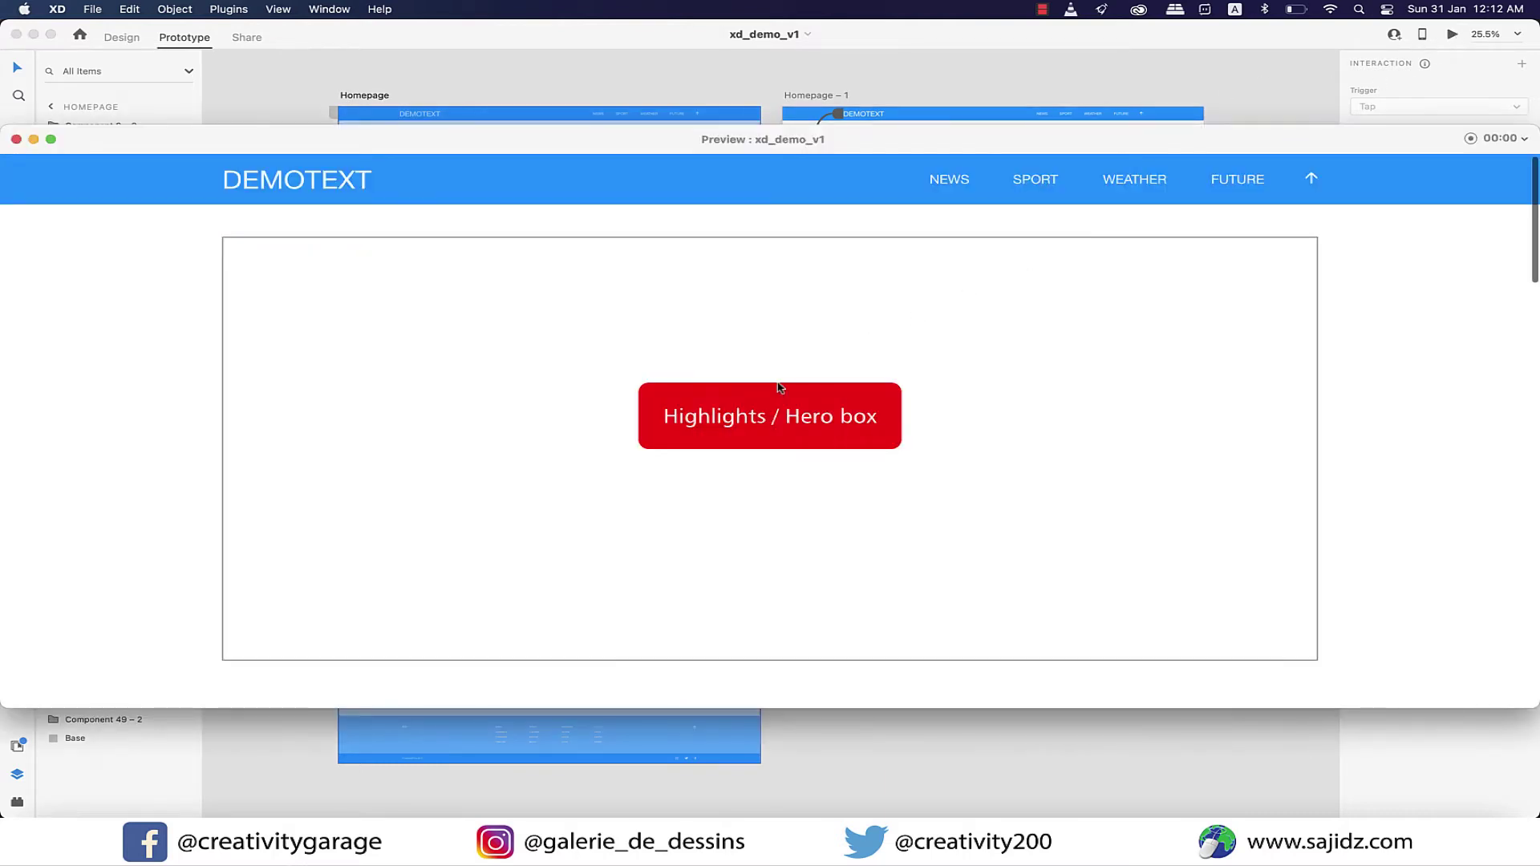
pyautogui.click(788, 427)
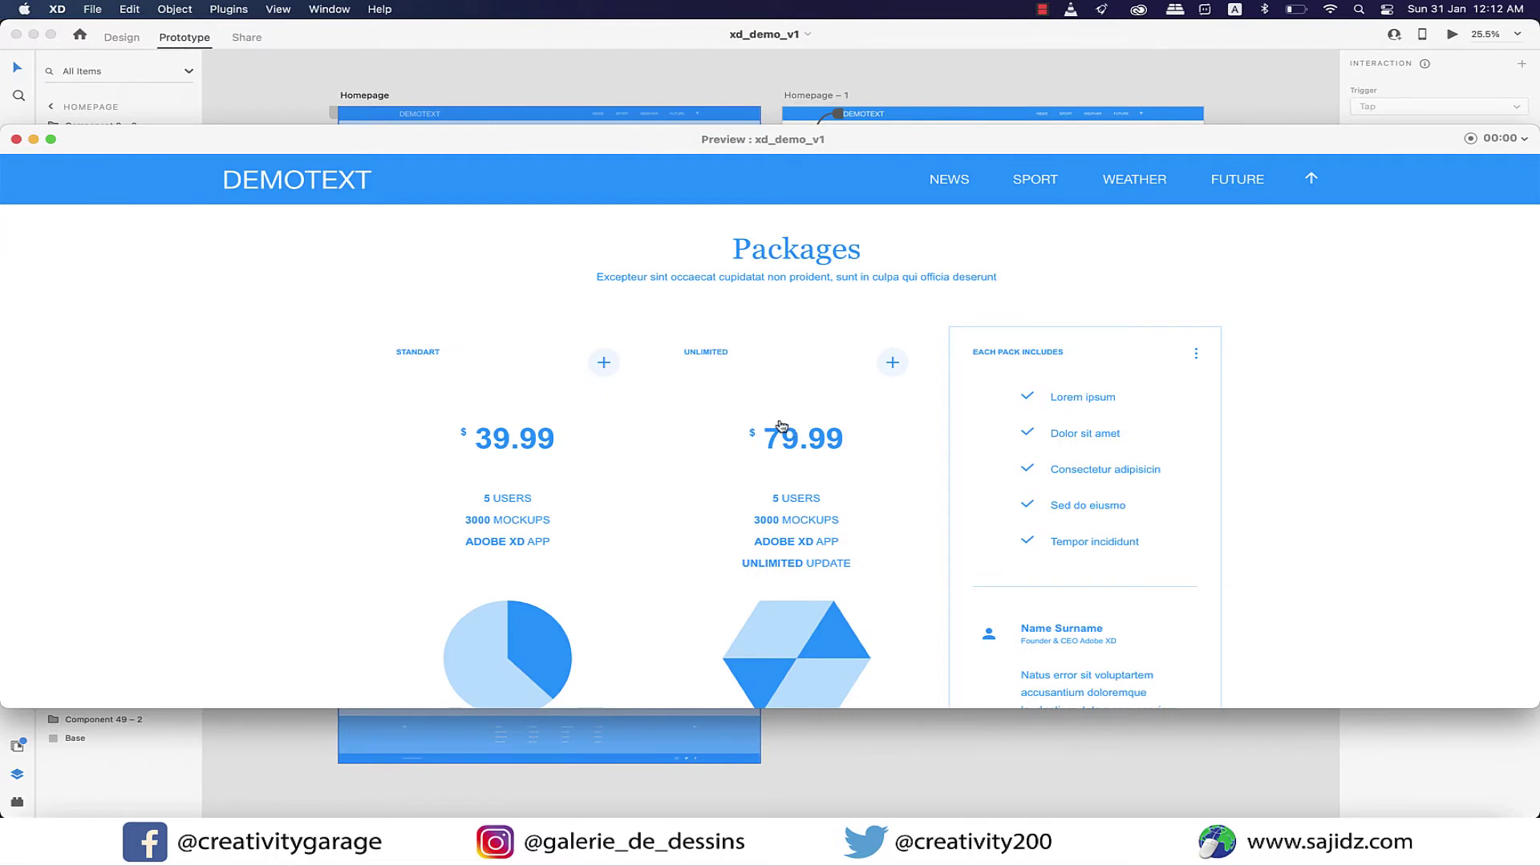
pyautogui.click(329, 180)
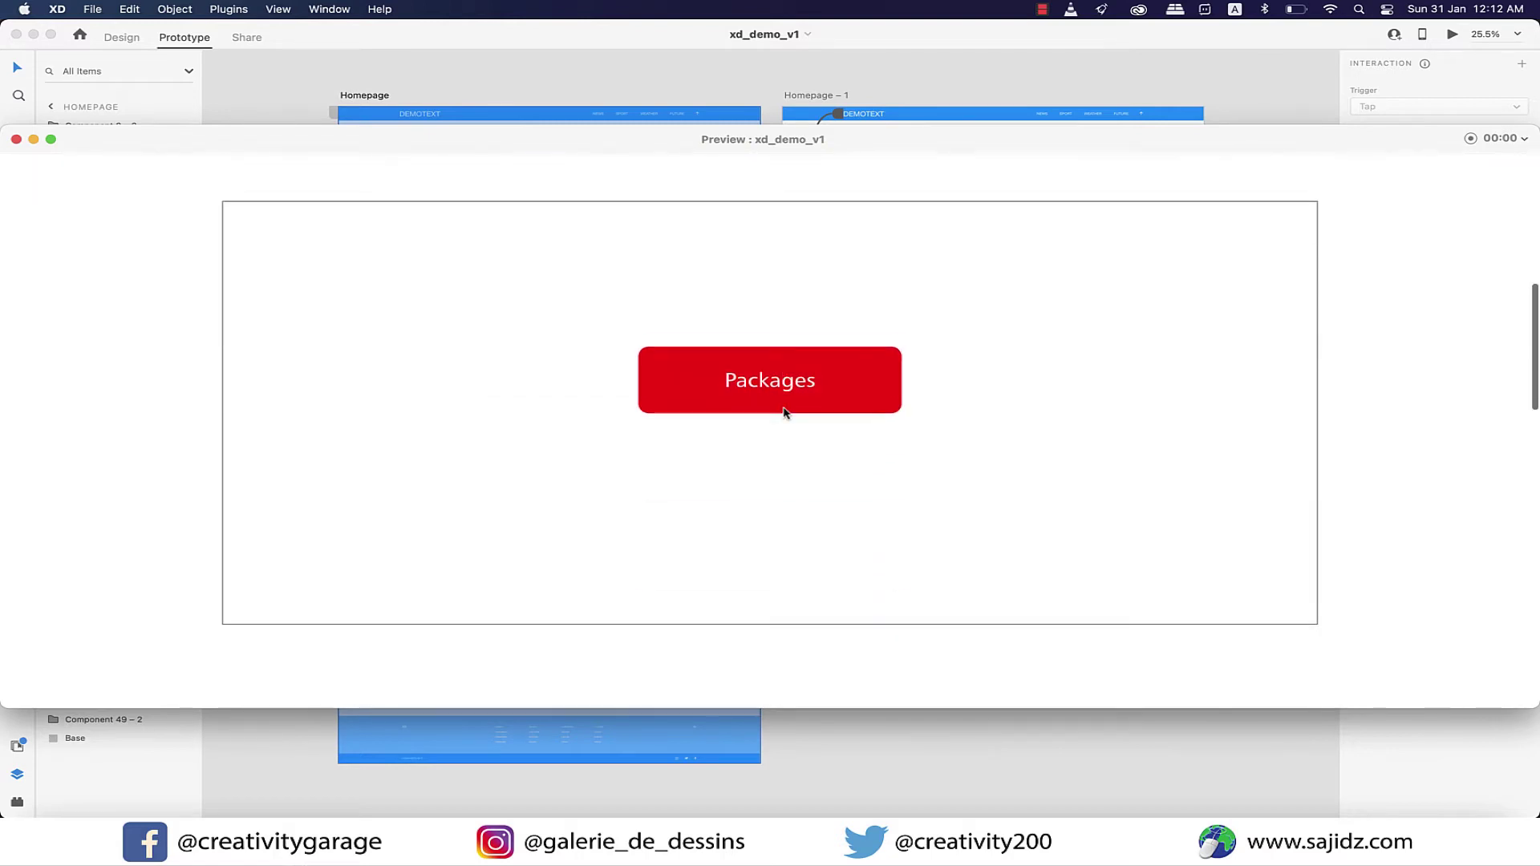
pyautogui.click(786, 414)
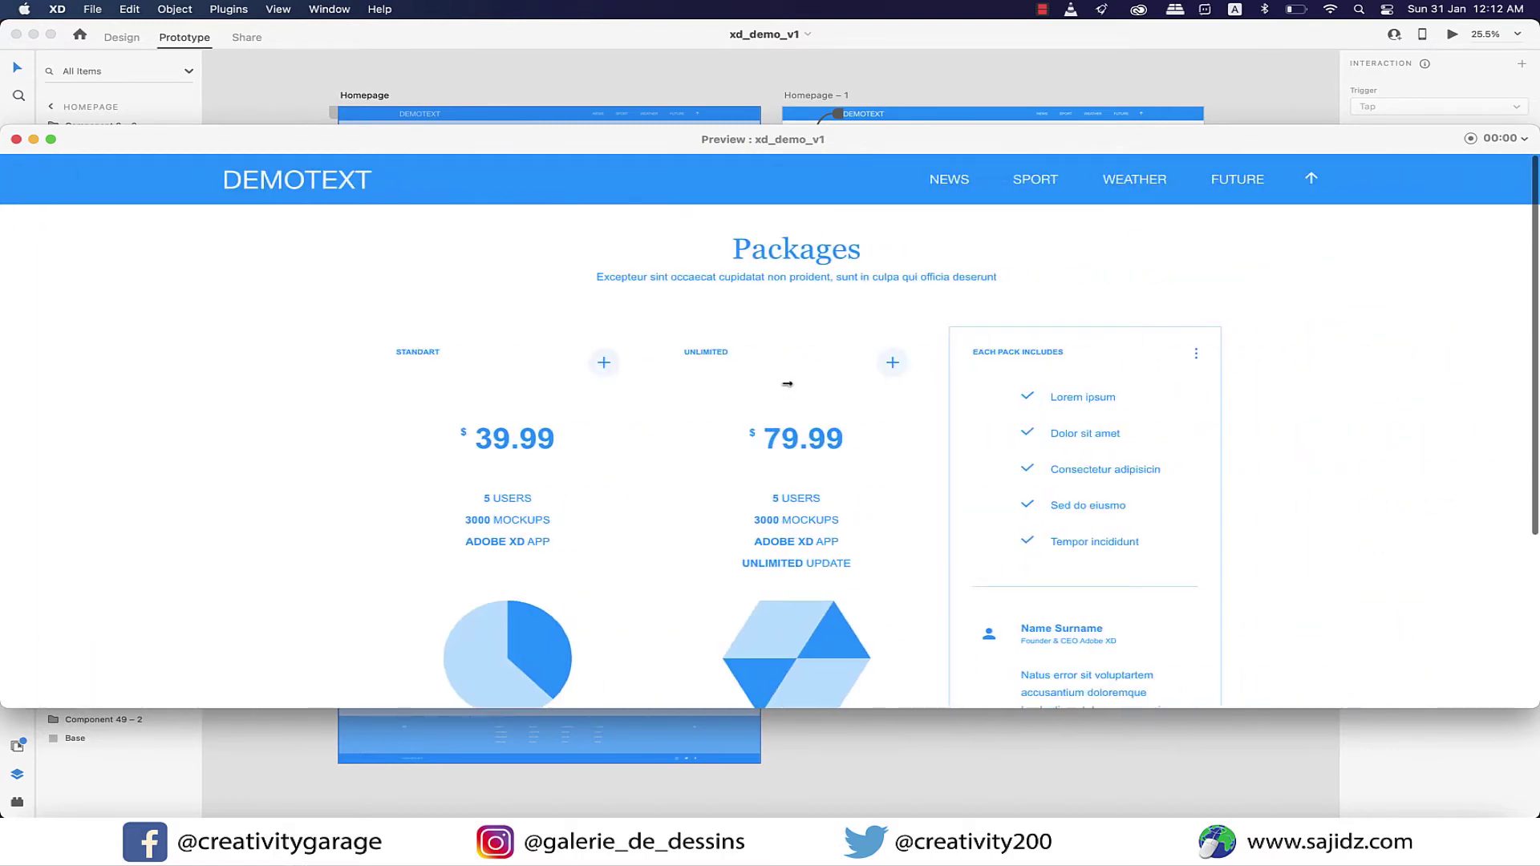
pyautogui.click(16, 140)
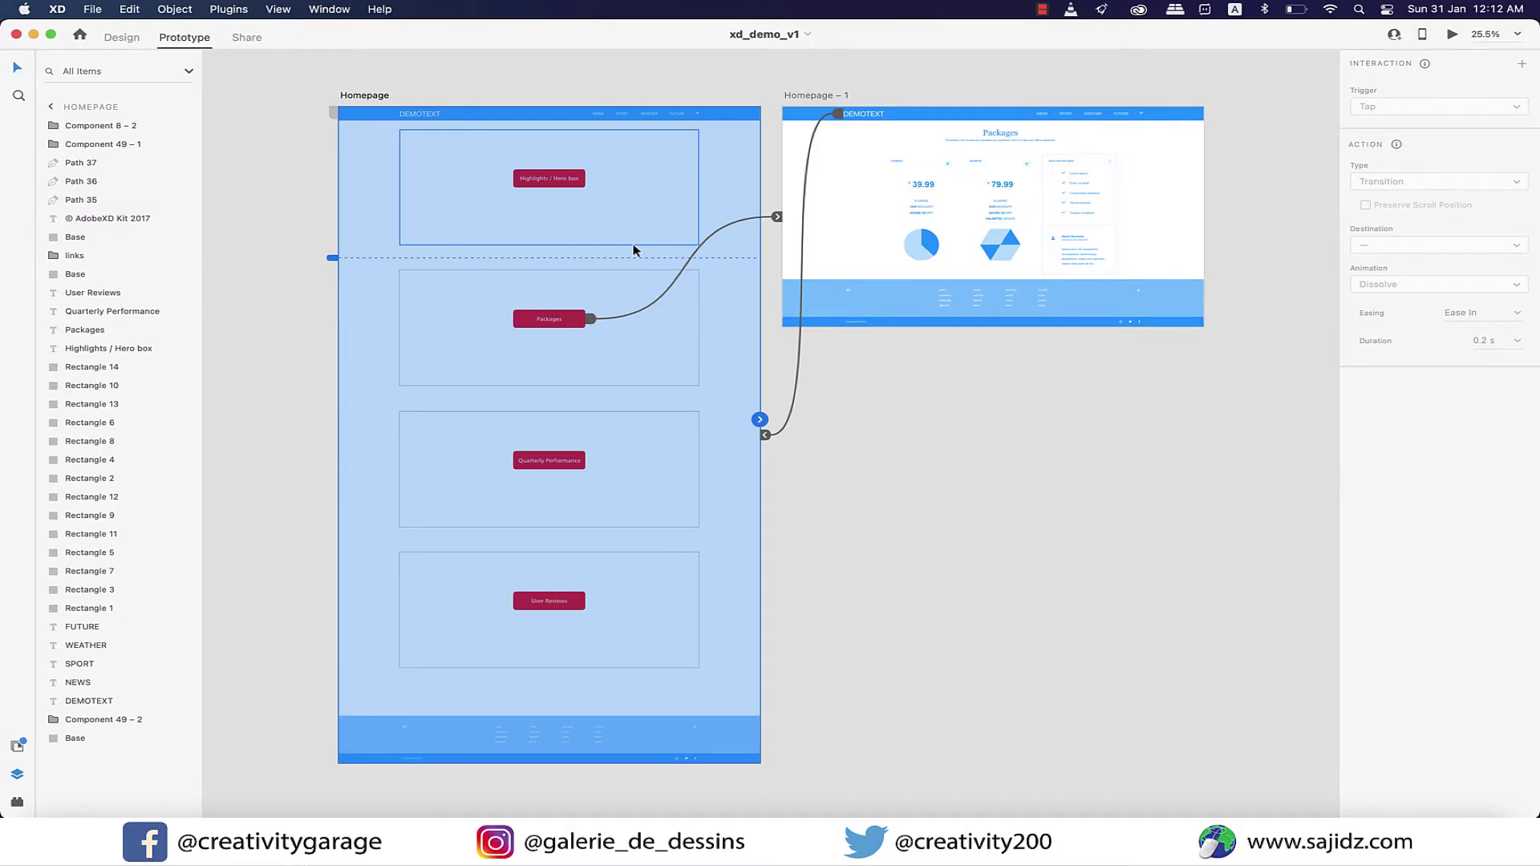
# Back in Design mode, zoom to Homepage – 1 and delete all the footer elements
pyautogui.click(117, 42)
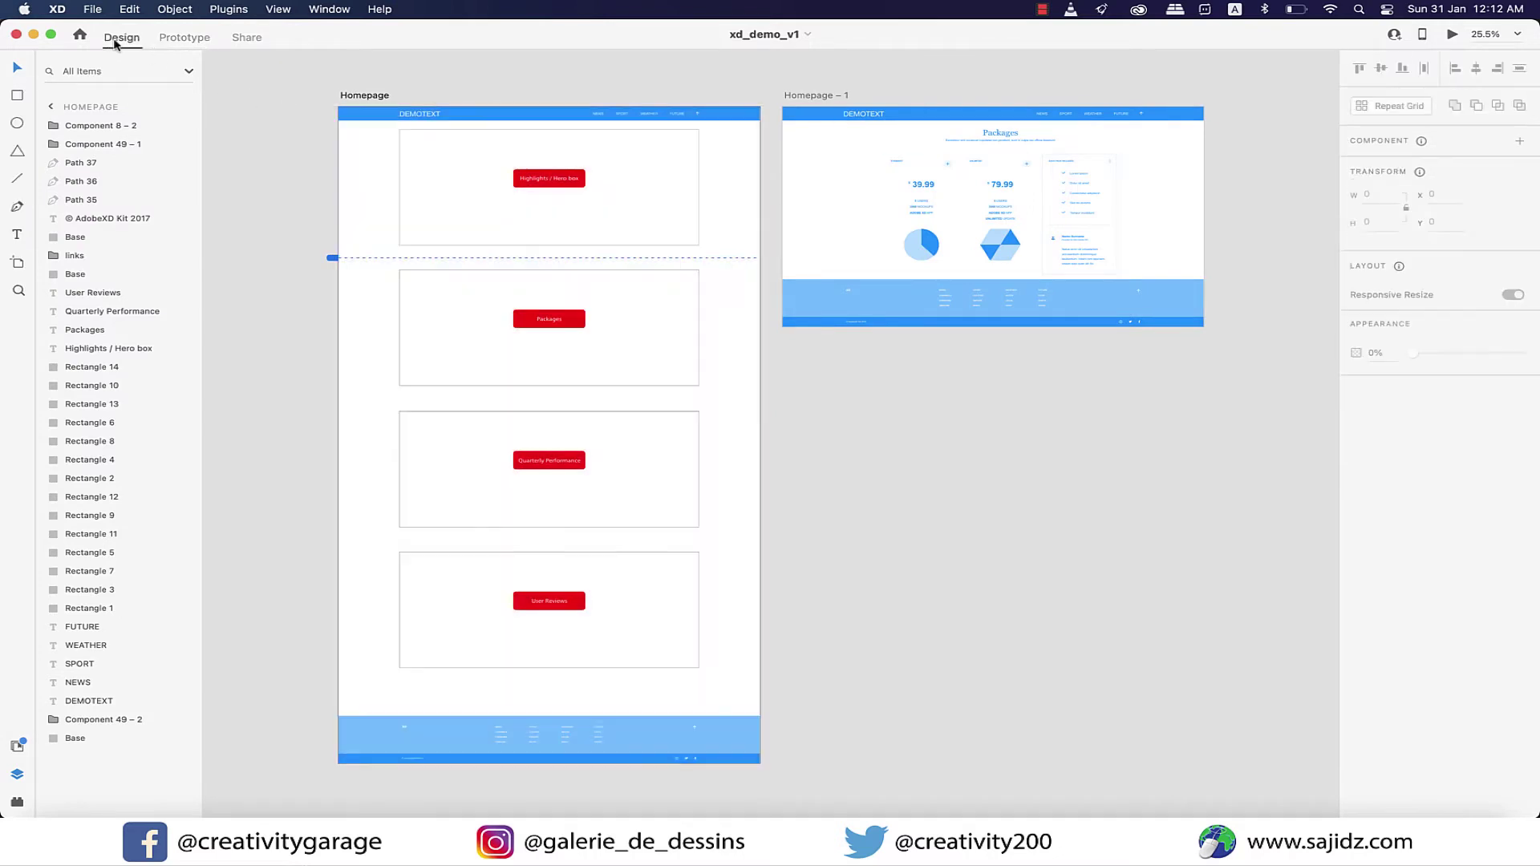
pyautogui.click(1105, 406)
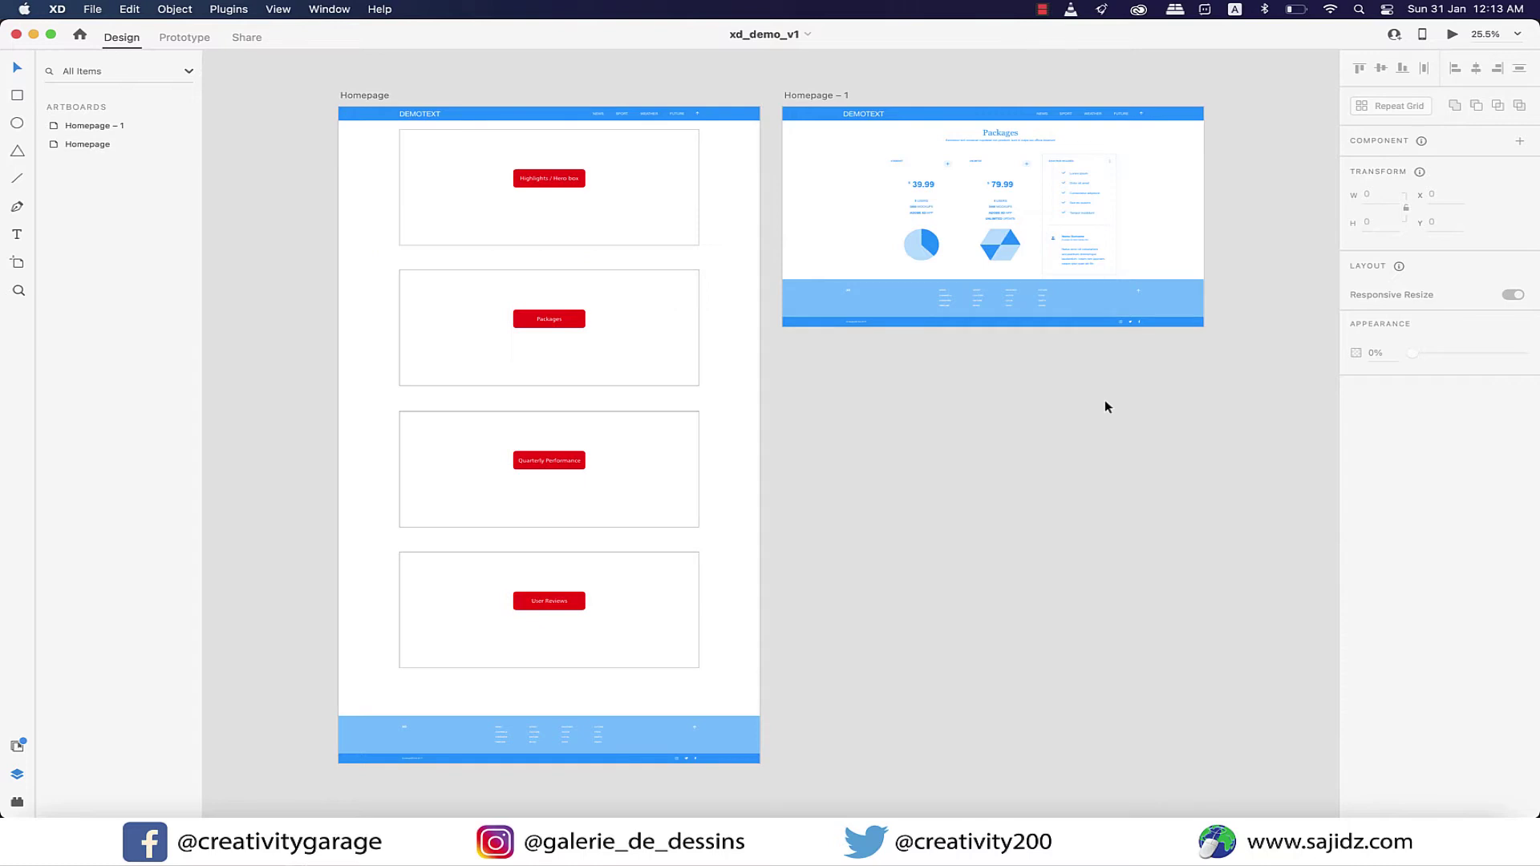
pyautogui.press('super+3')
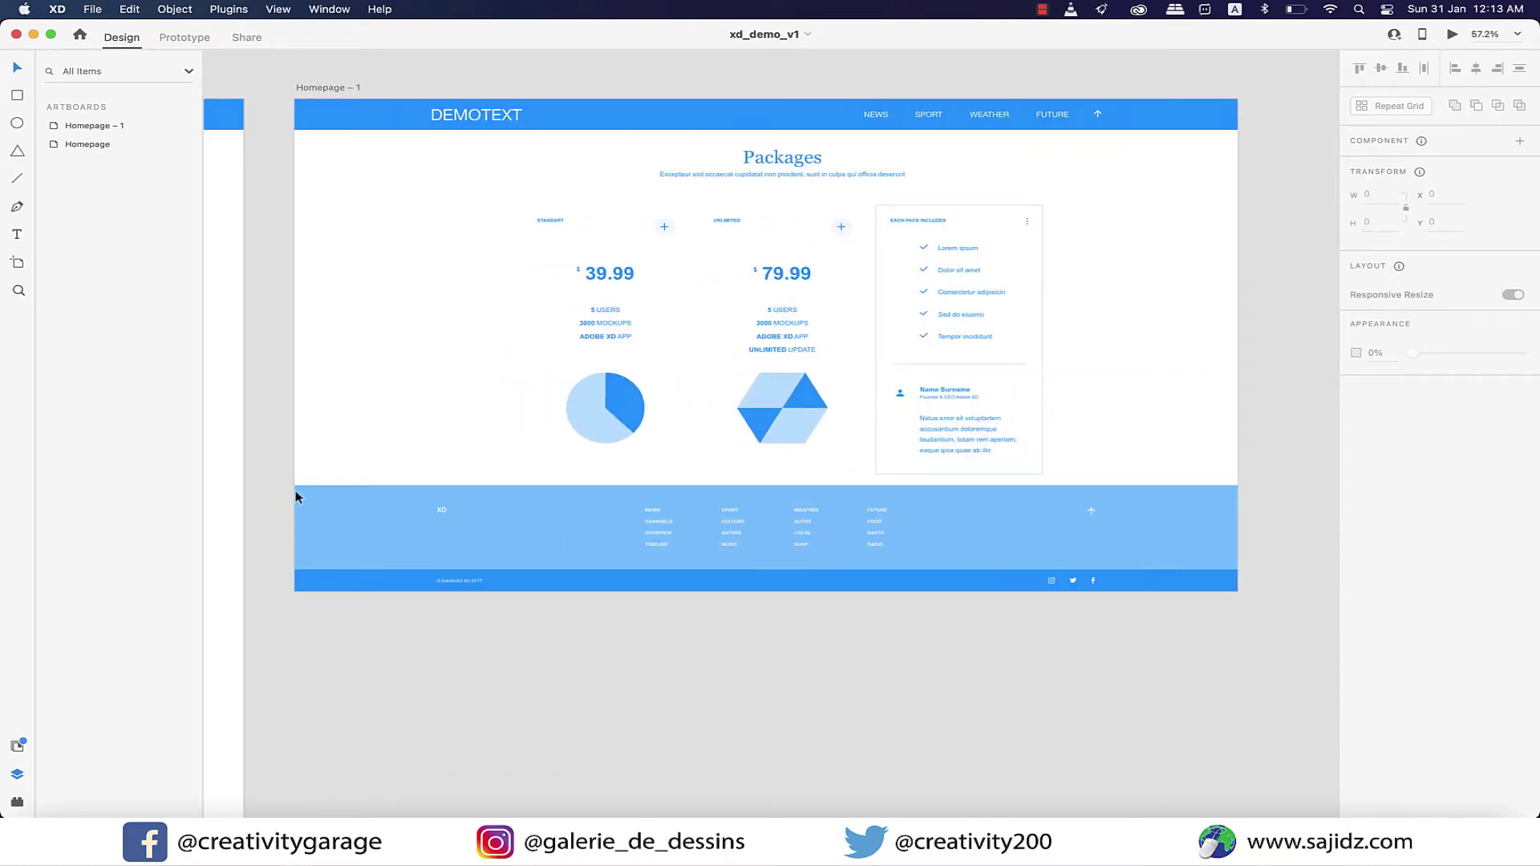
pyautogui.moveTo(275, 479); pyautogui.dragTo(1290, 617)
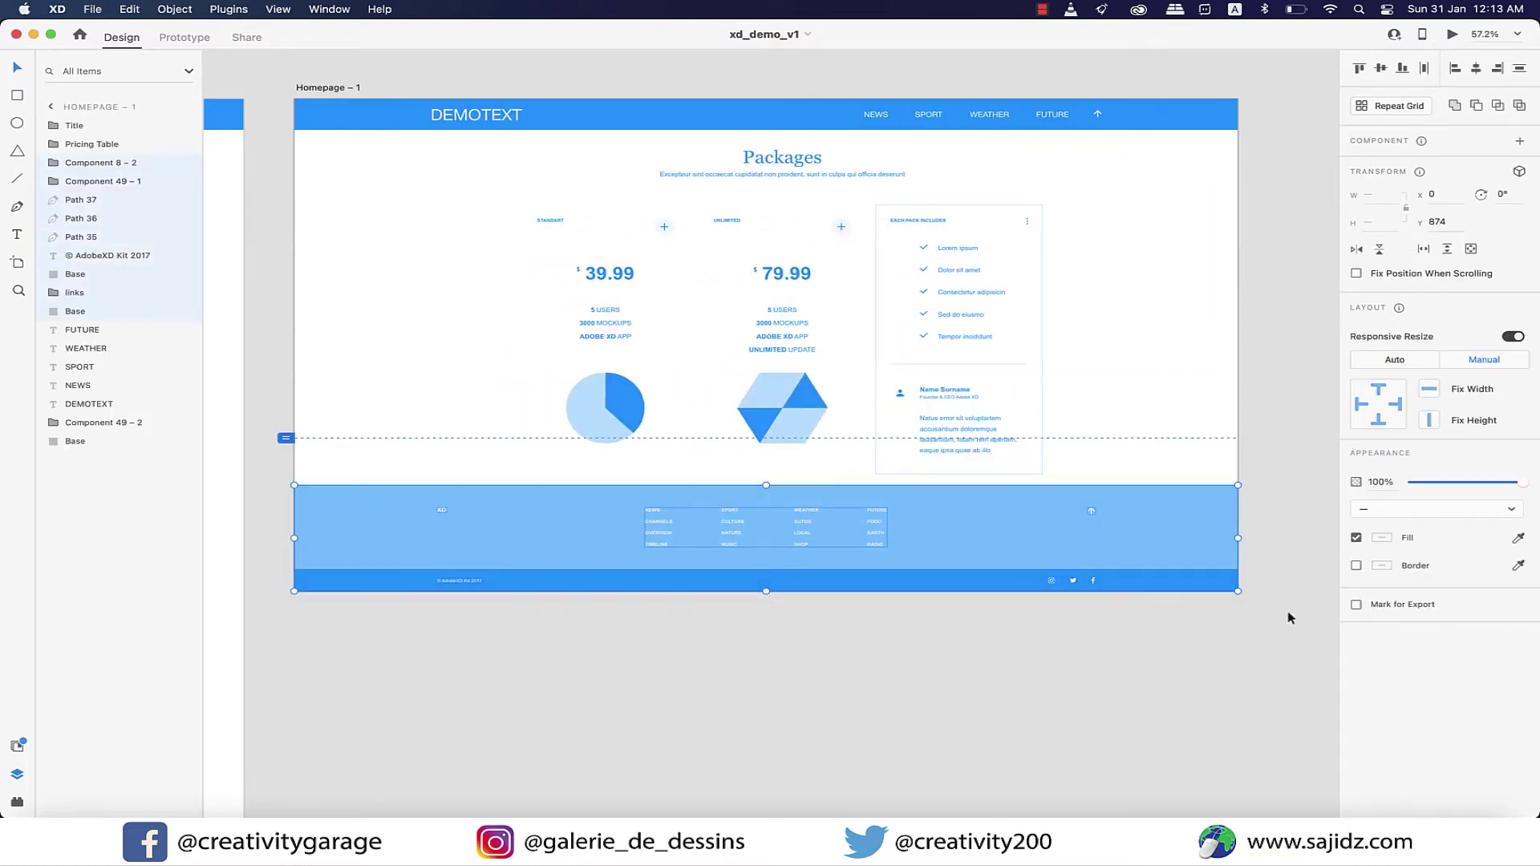
pyautogui.press('Delete')
# Delete the blue header bar at the top of Homepage – 1
pyautogui.scroll(1, 1077, 361)
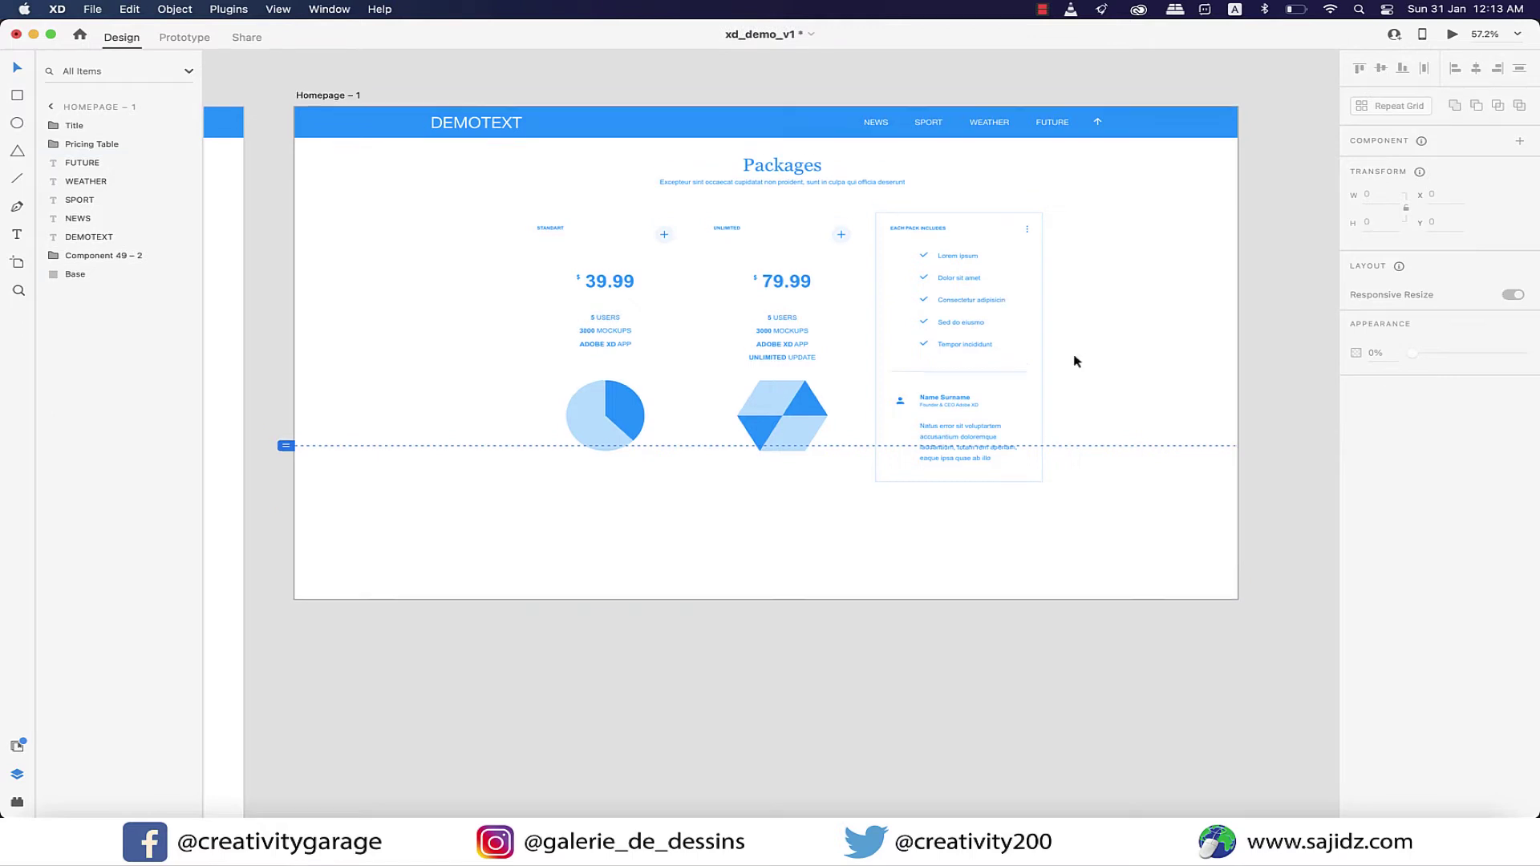
pyautogui.scroll(1, 1077, 361)
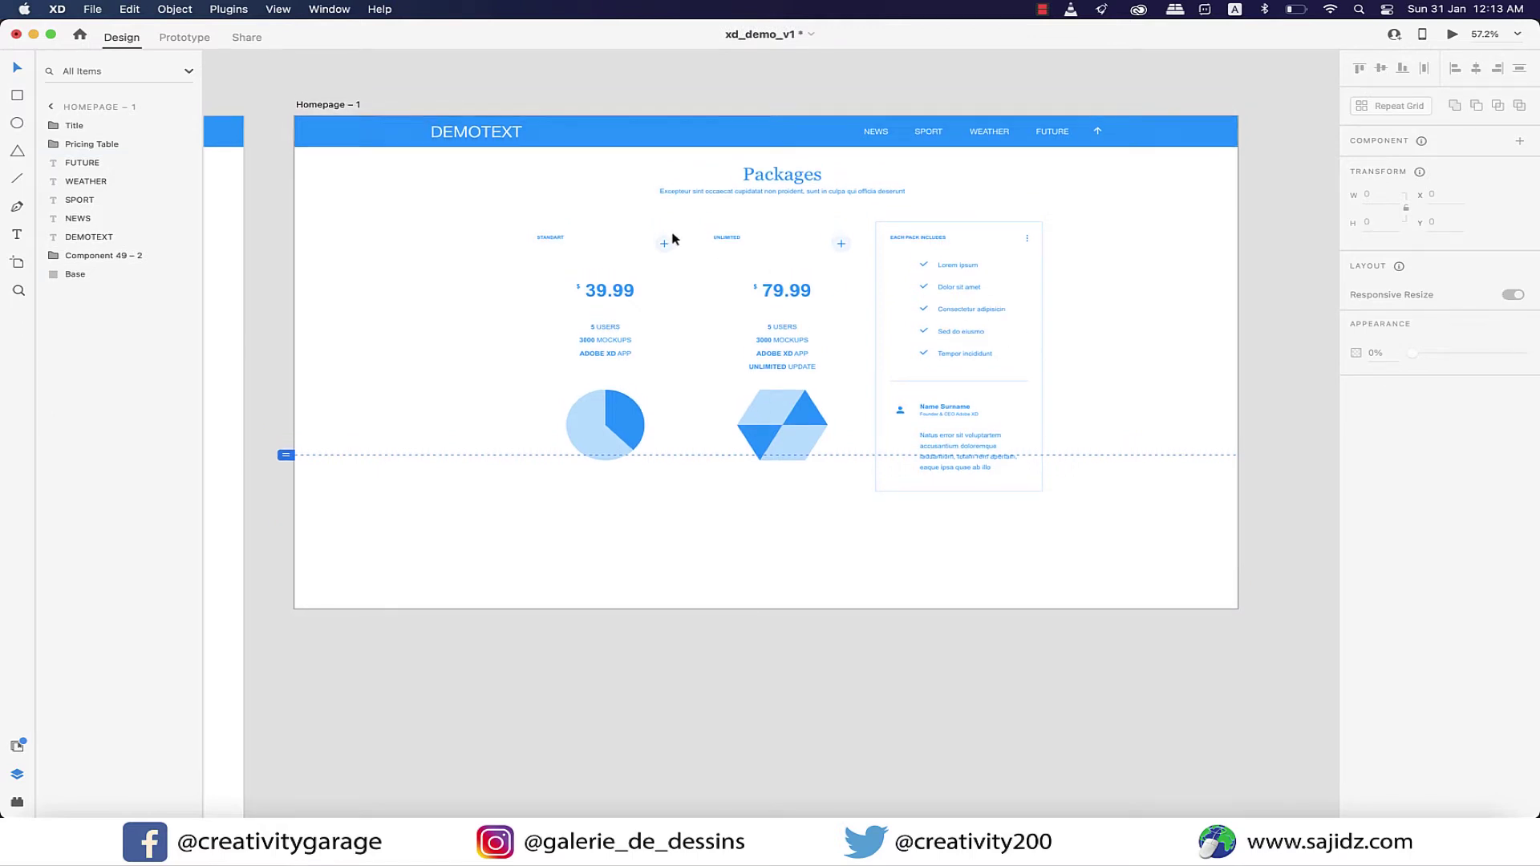
pyautogui.moveTo(275, 113); pyautogui.dragTo(1248, 151)
pyautogui.press('Delete')
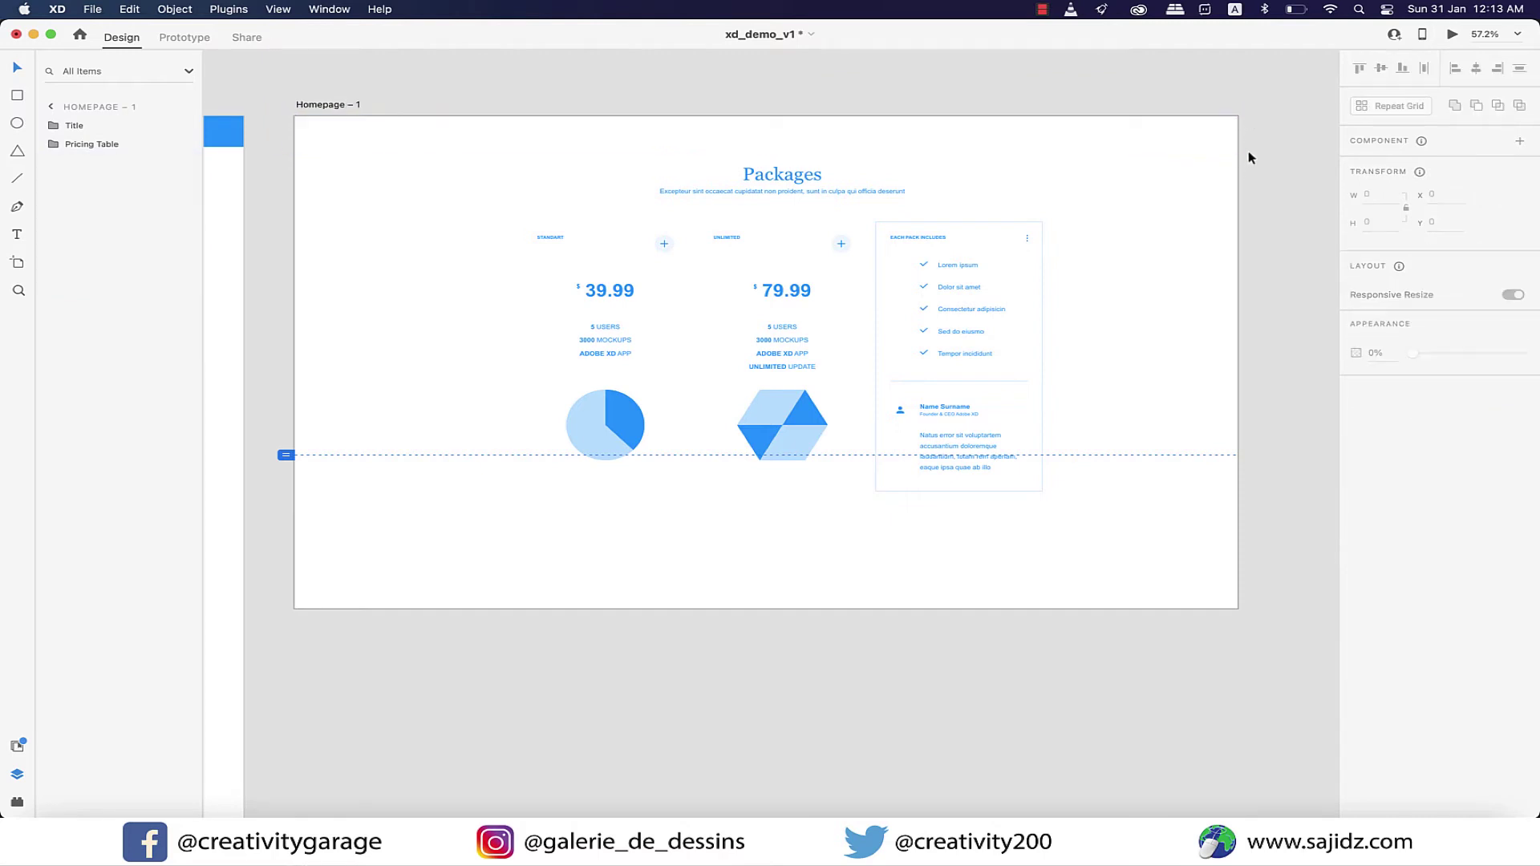
# In Prototype mode, select Packages to show its Tap link to Homepage – 1 (Slide Left, Ease Out, 0.3 s)
pyautogui.click(1017, 698)
pyautogui.click(185, 37)
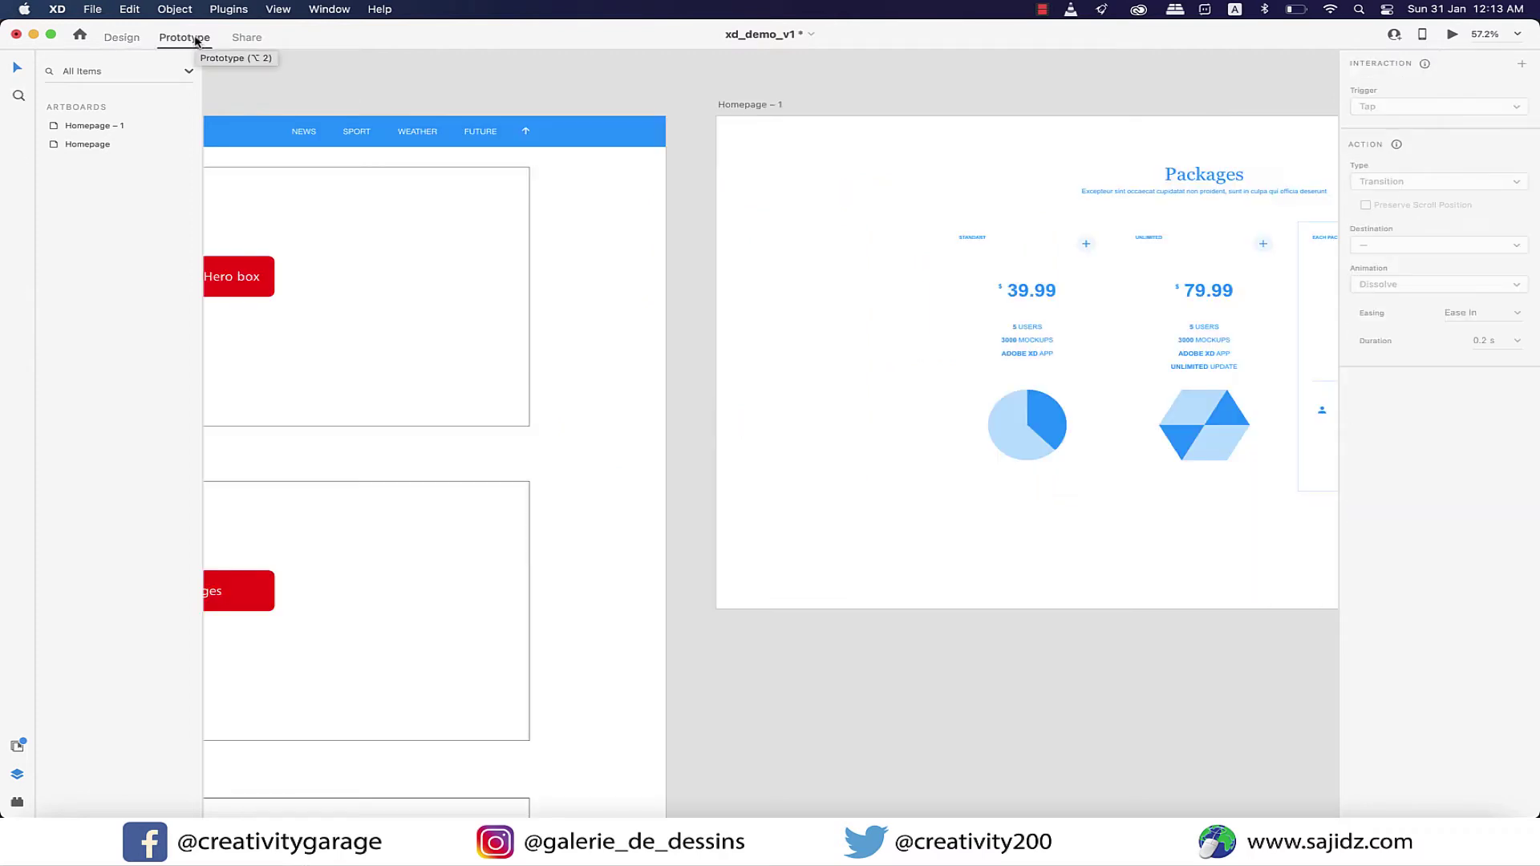
pyautogui.hscroll(-10, 378, 217)
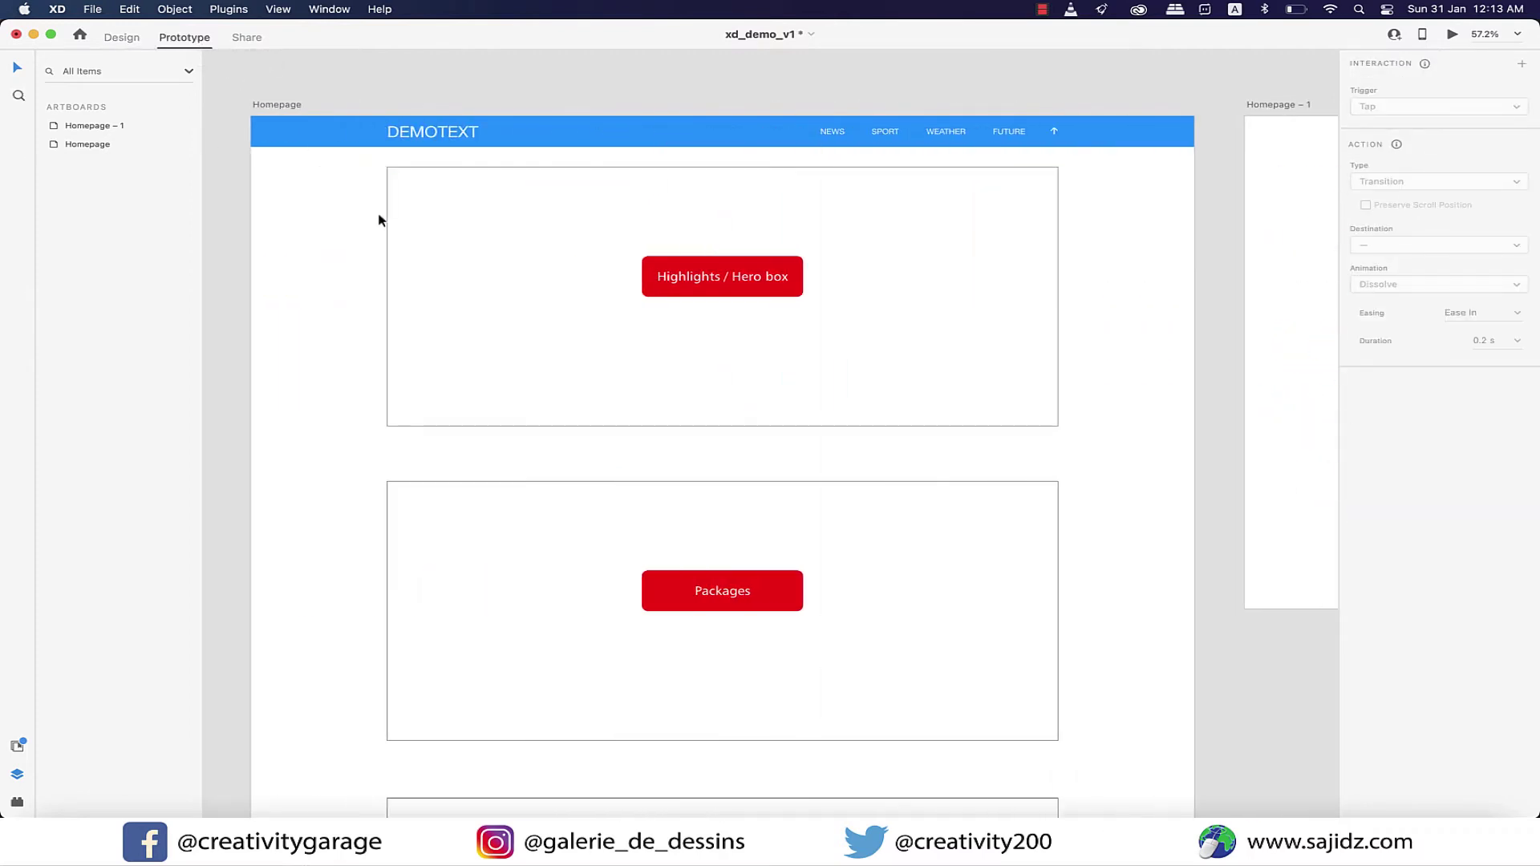
pyautogui.scroll(-1, 440, 354)
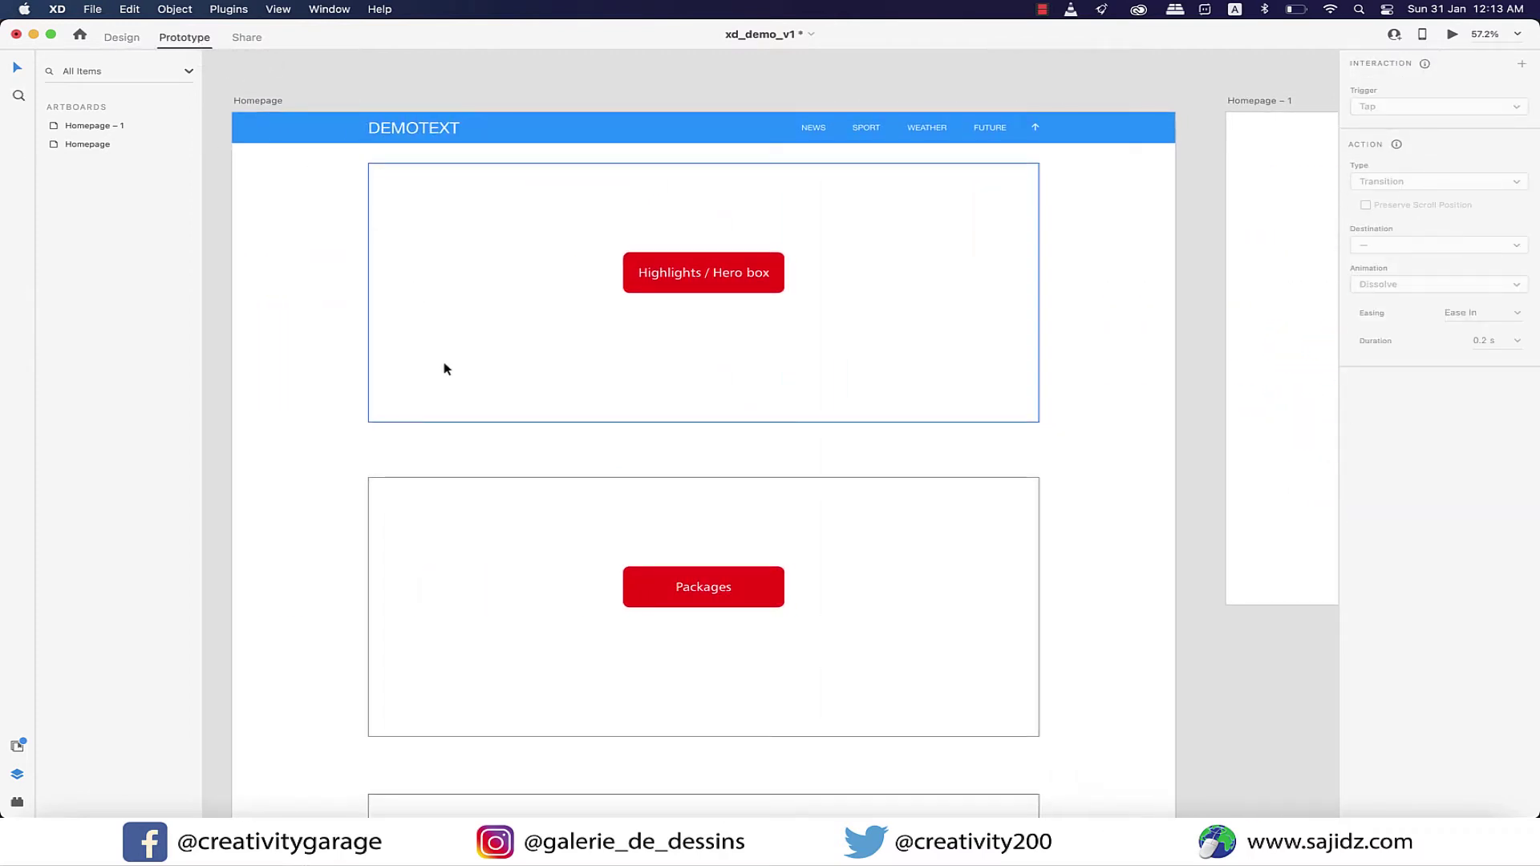
pyautogui.scroll(-5, 444, 369)
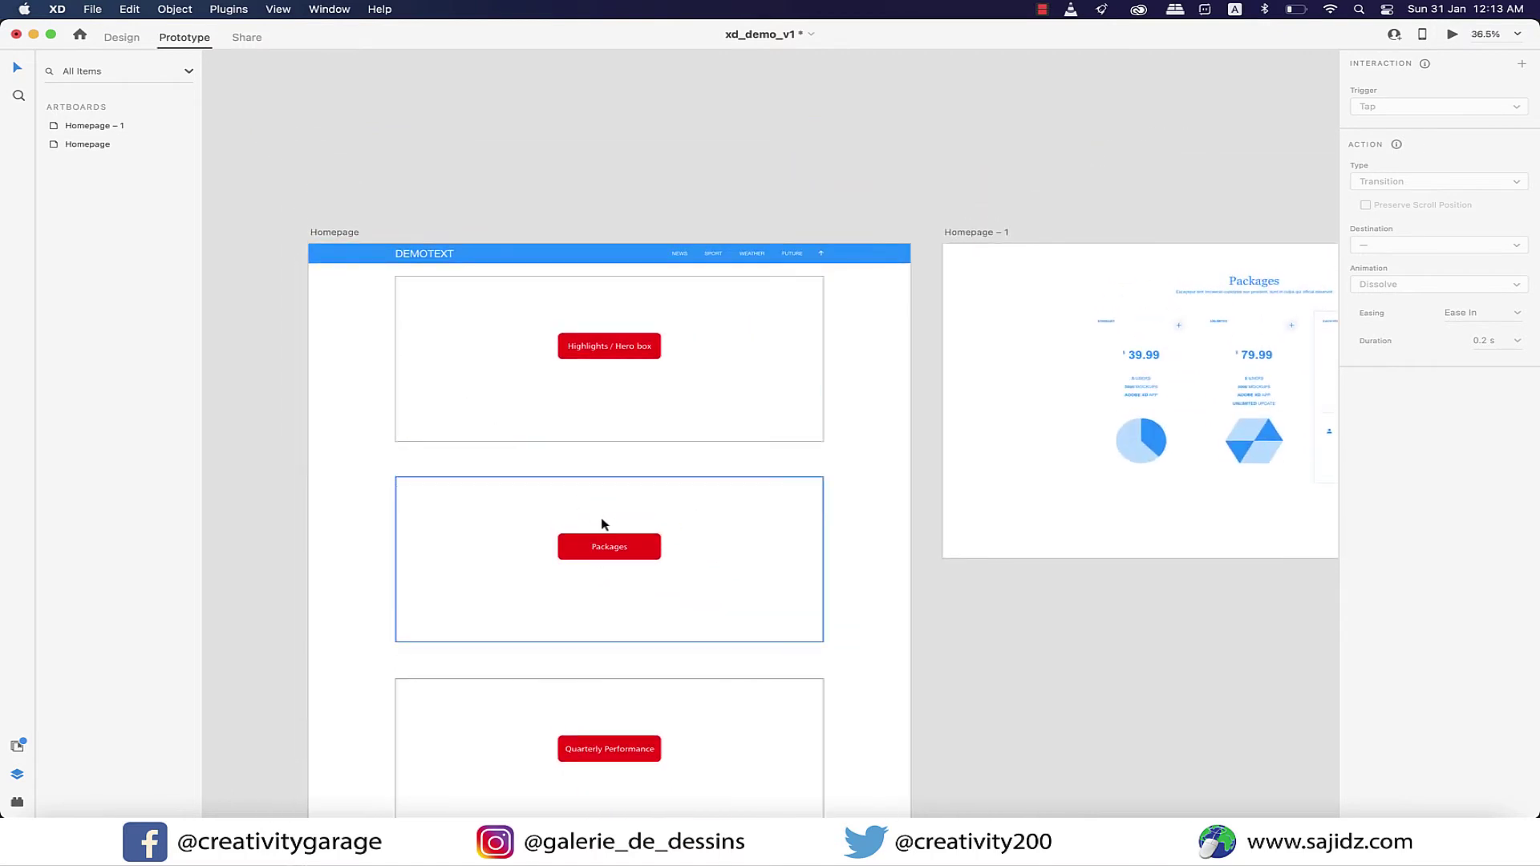
pyautogui.click(640, 550)
pyautogui.hscroll(3, 730, 554)
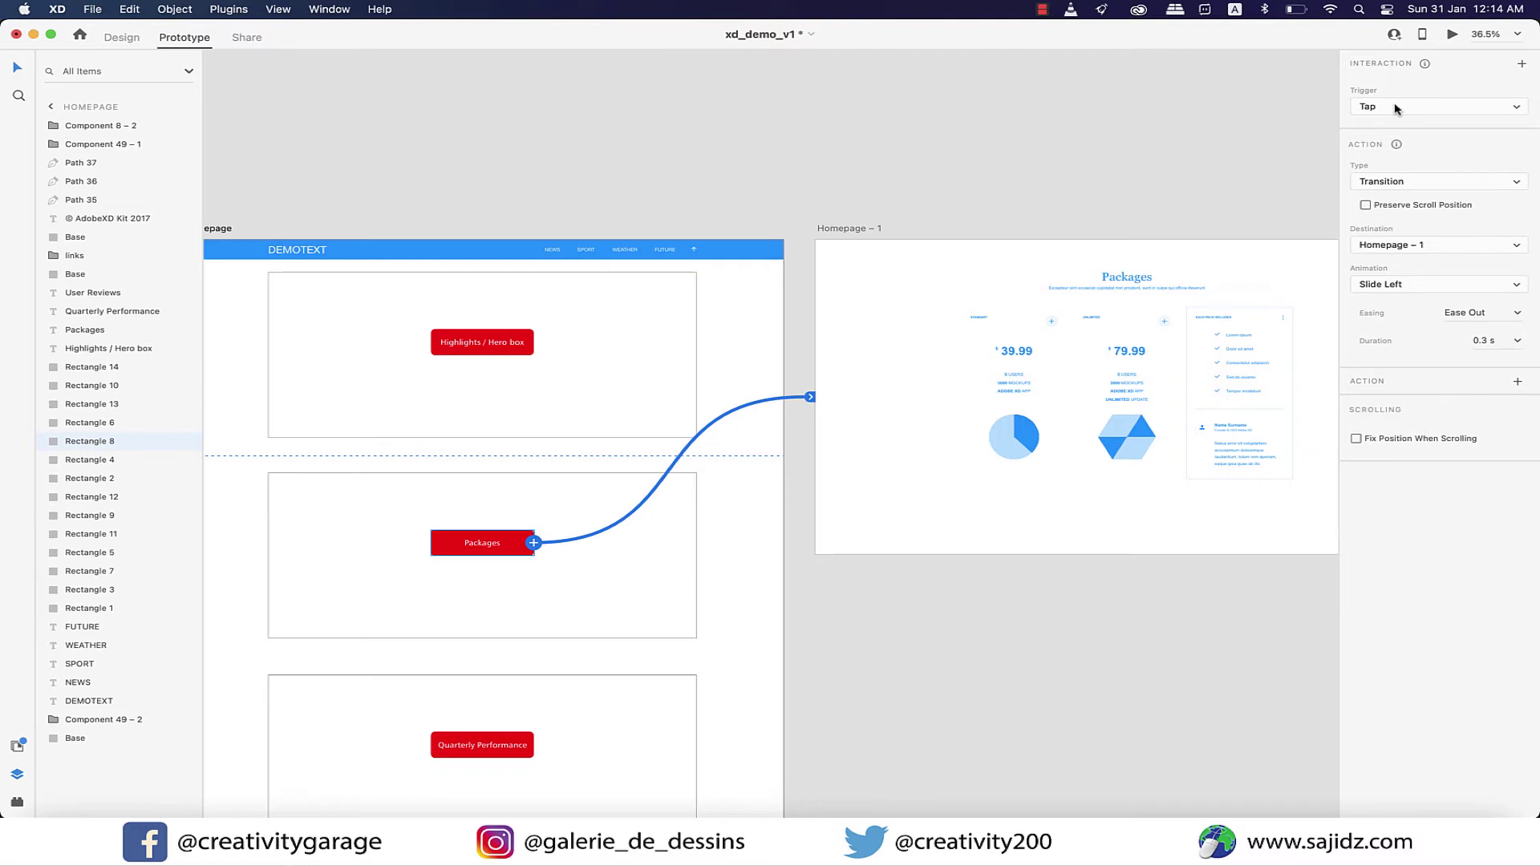
# Change the Packages tap action type to Overlay, keeping Homepage – 1 as destination
pyautogui.click(1426, 182)
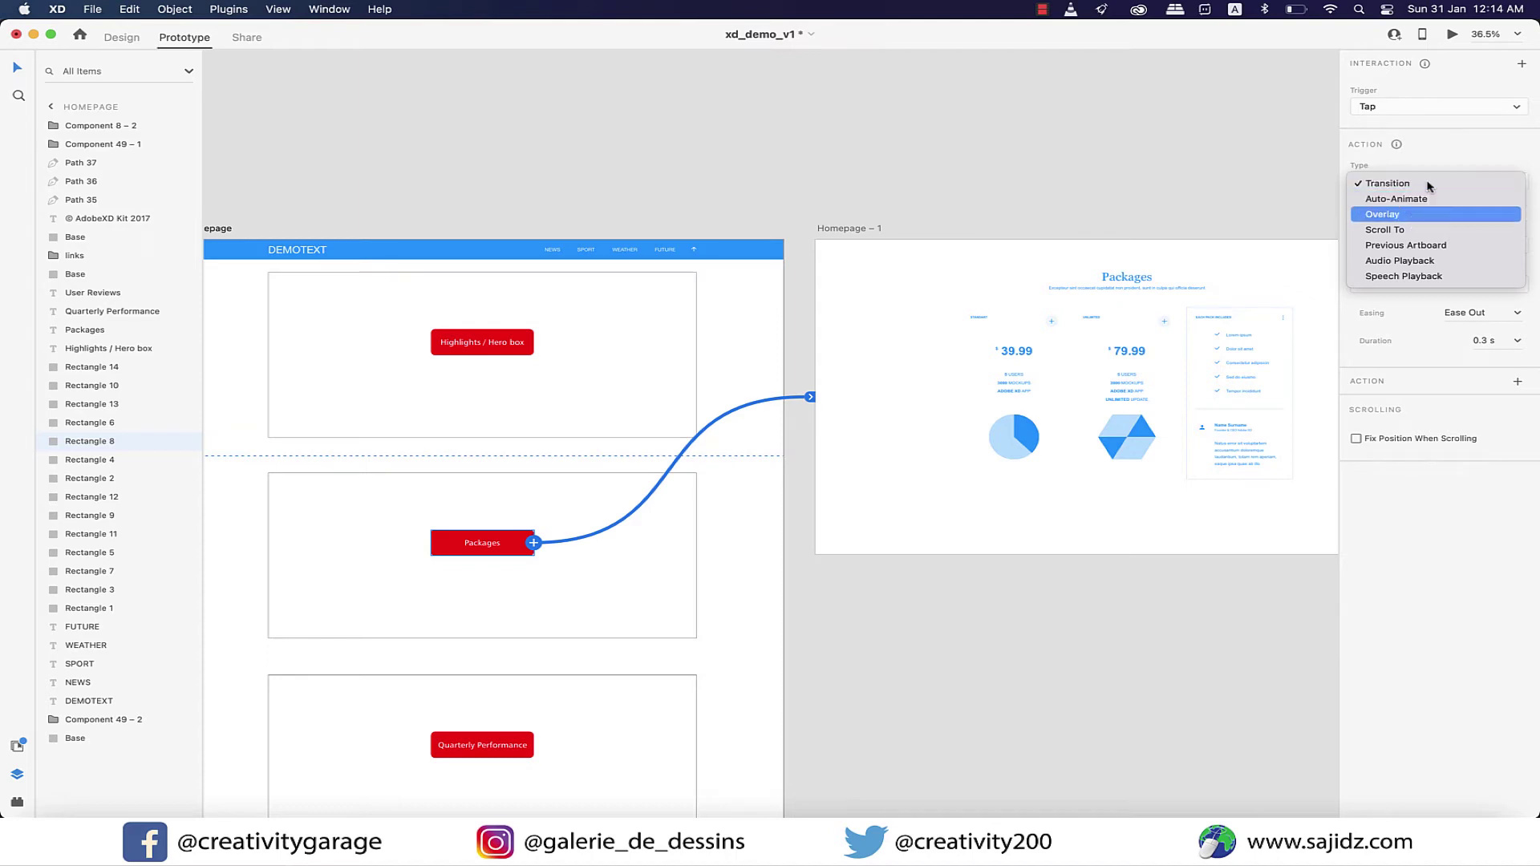
pyautogui.click(1386, 215)
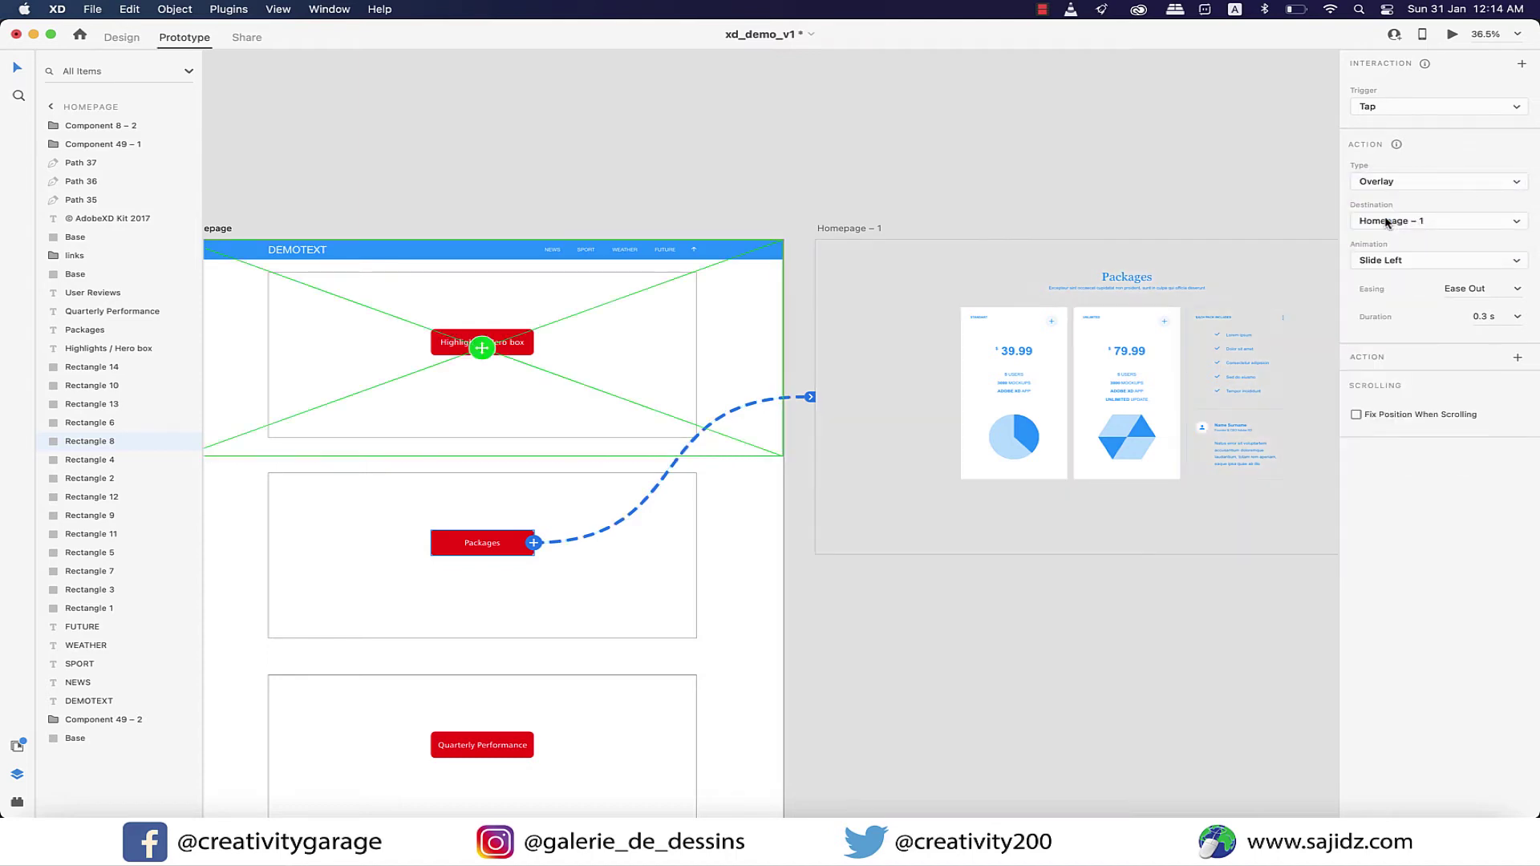
pyautogui.hscroll(3, 1110, 620)
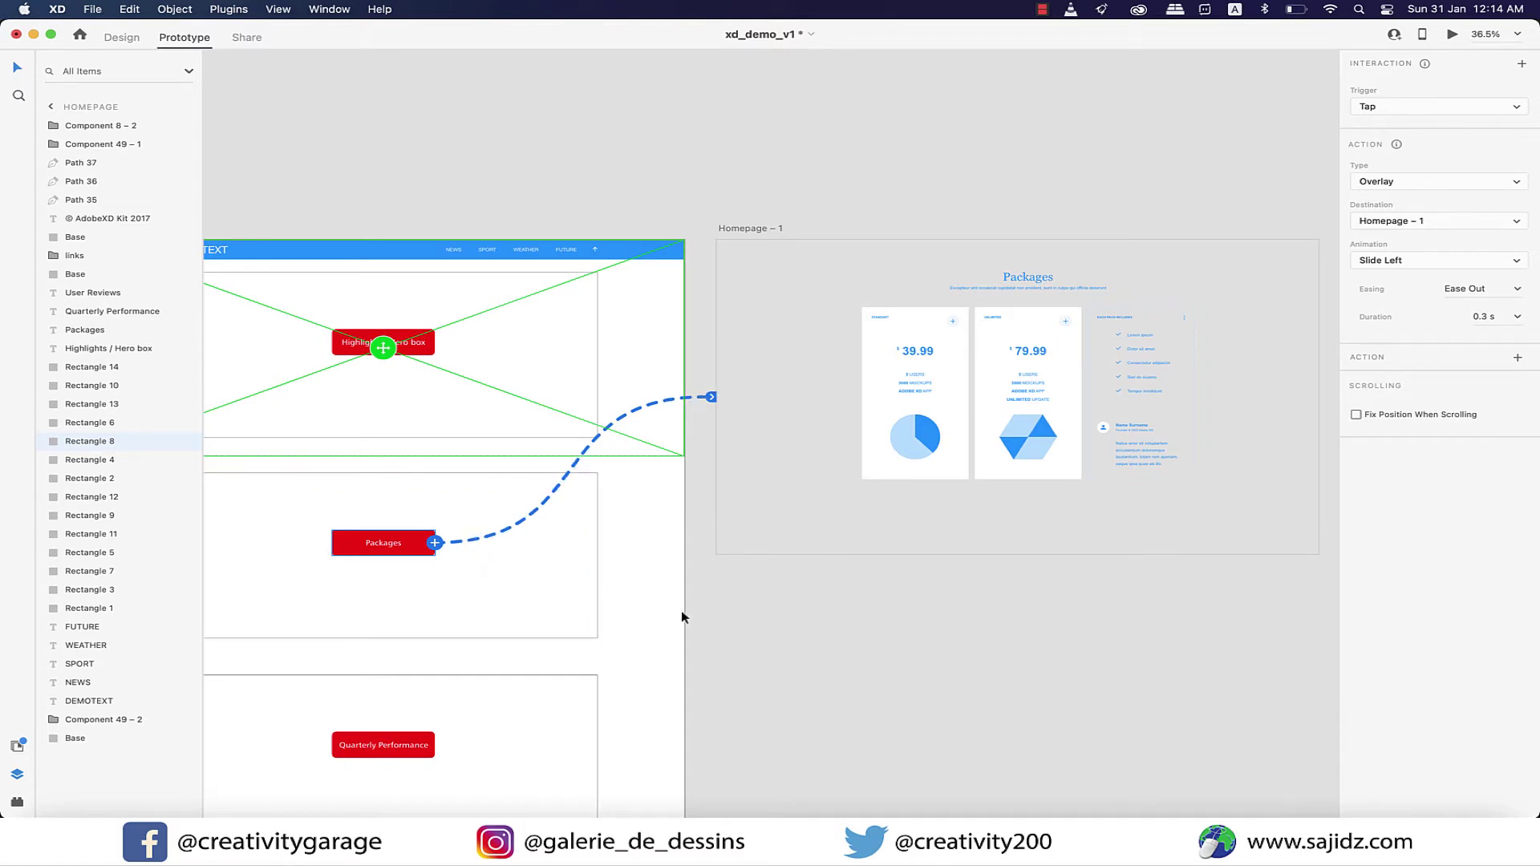
# Deselect the Packages button and run Desktop Preview to test the overlay
pyautogui.click(880, 147)
pyautogui.hscroll(-2, 880, 148)
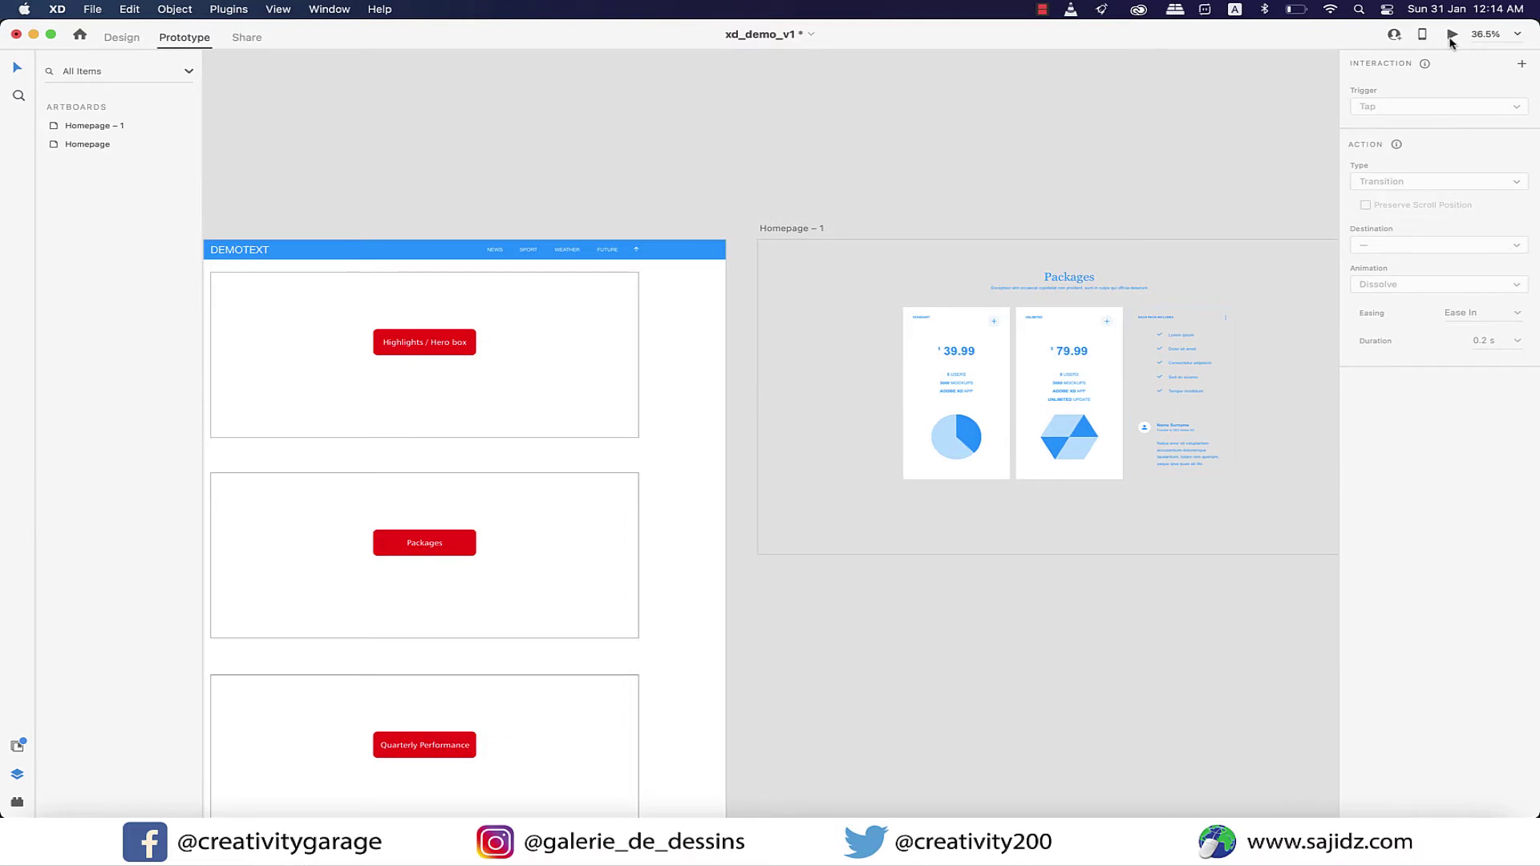
pyautogui.click(1452, 35)
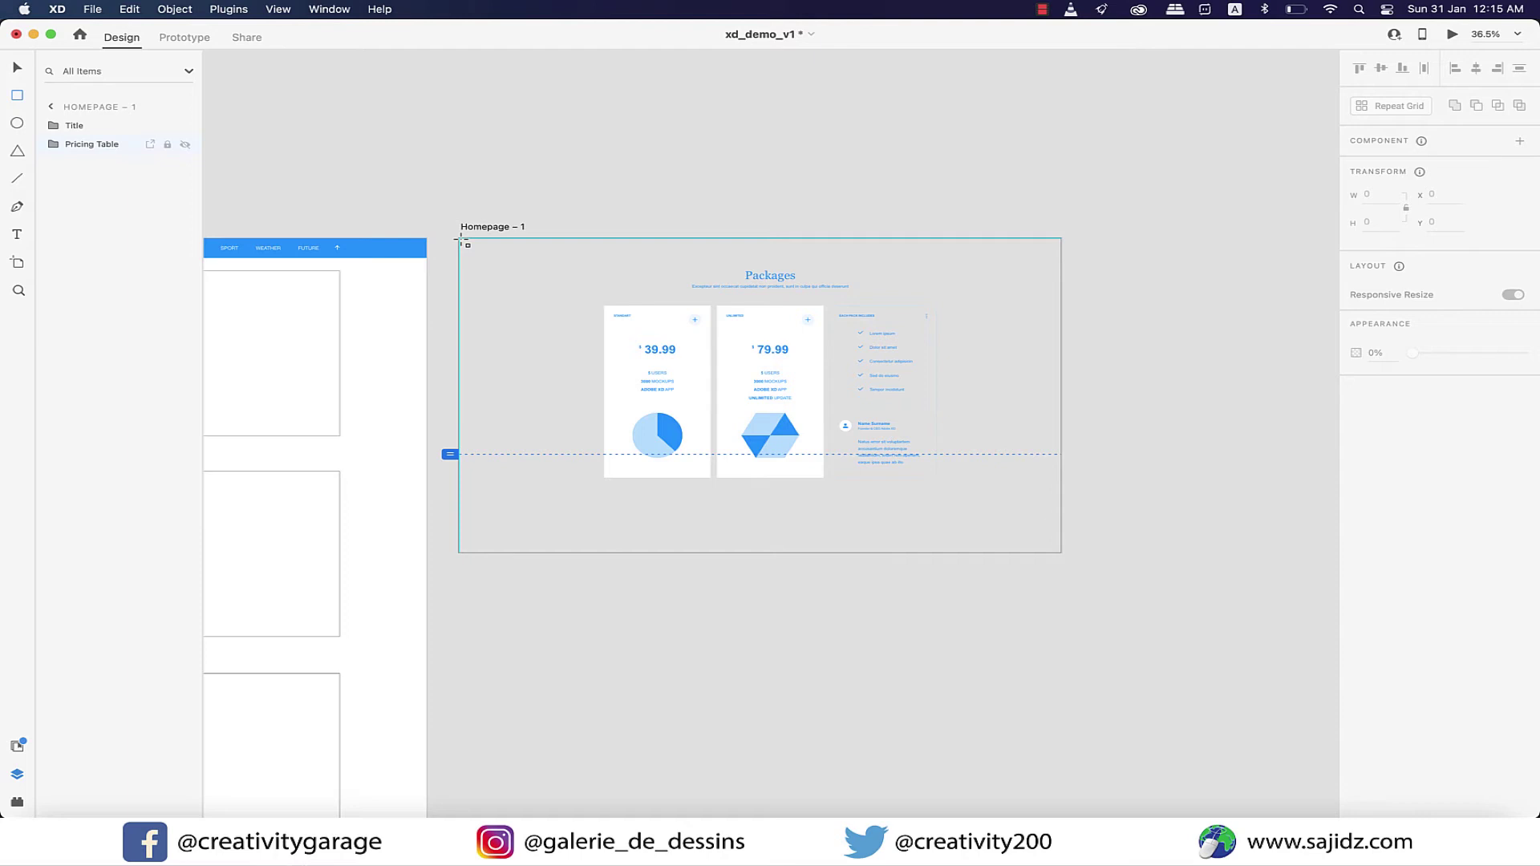
# Draw an artboard-sized rectangle on Homepage – 1 with a black fill at 29% opacity
pyautogui.moveTo(462, 239); pyautogui.dragTo(1060, 551)
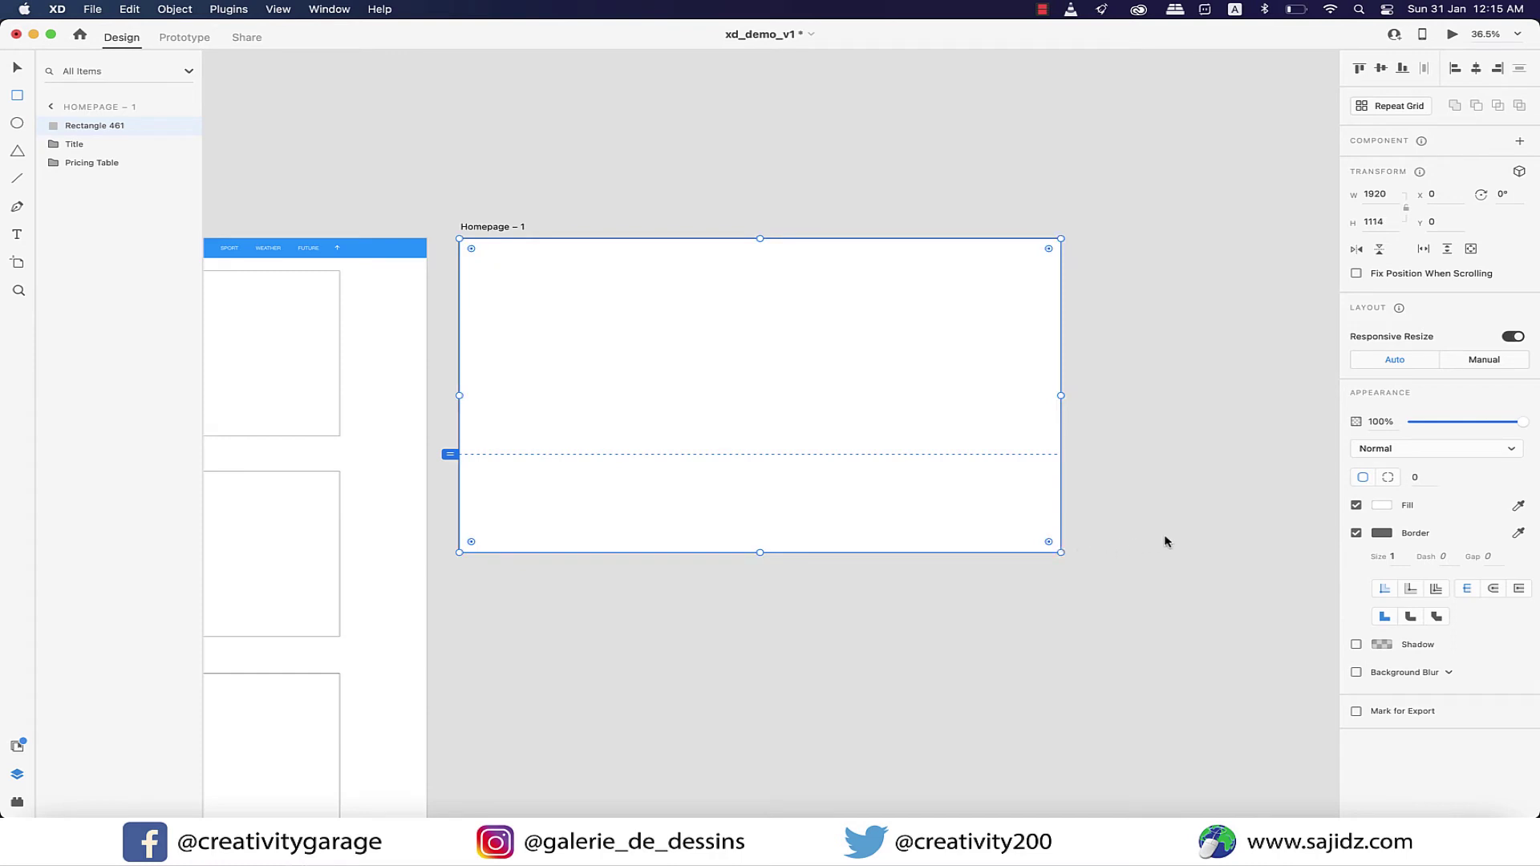
pyautogui.click(1381, 505)
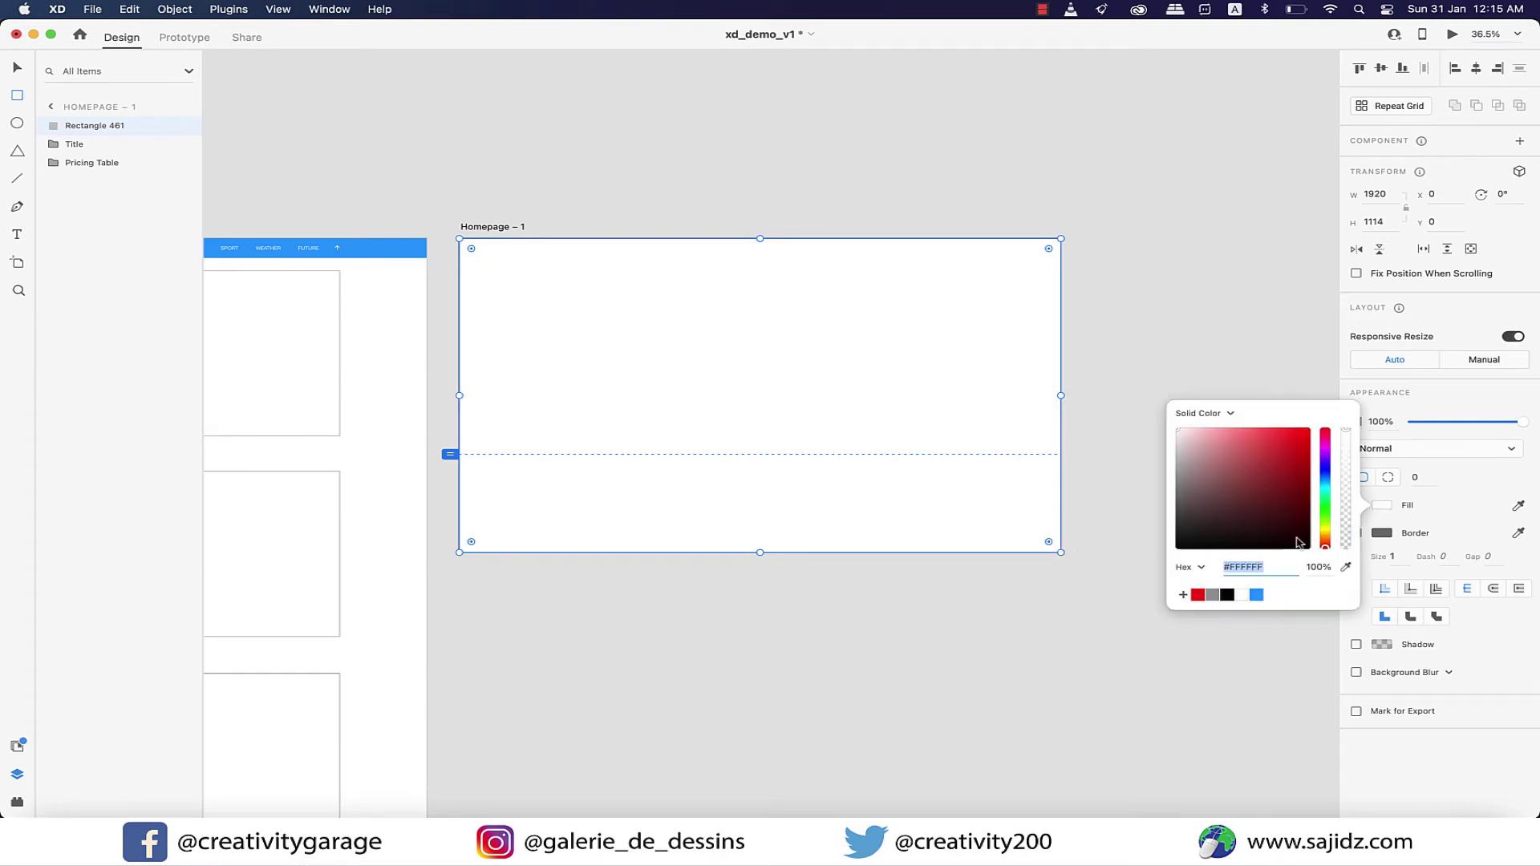
pyautogui.moveTo(1299, 543); pyautogui.dragTo(1155, 566)
pyautogui.moveTo(1522, 422); pyautogui.dragTo(1444, 429)
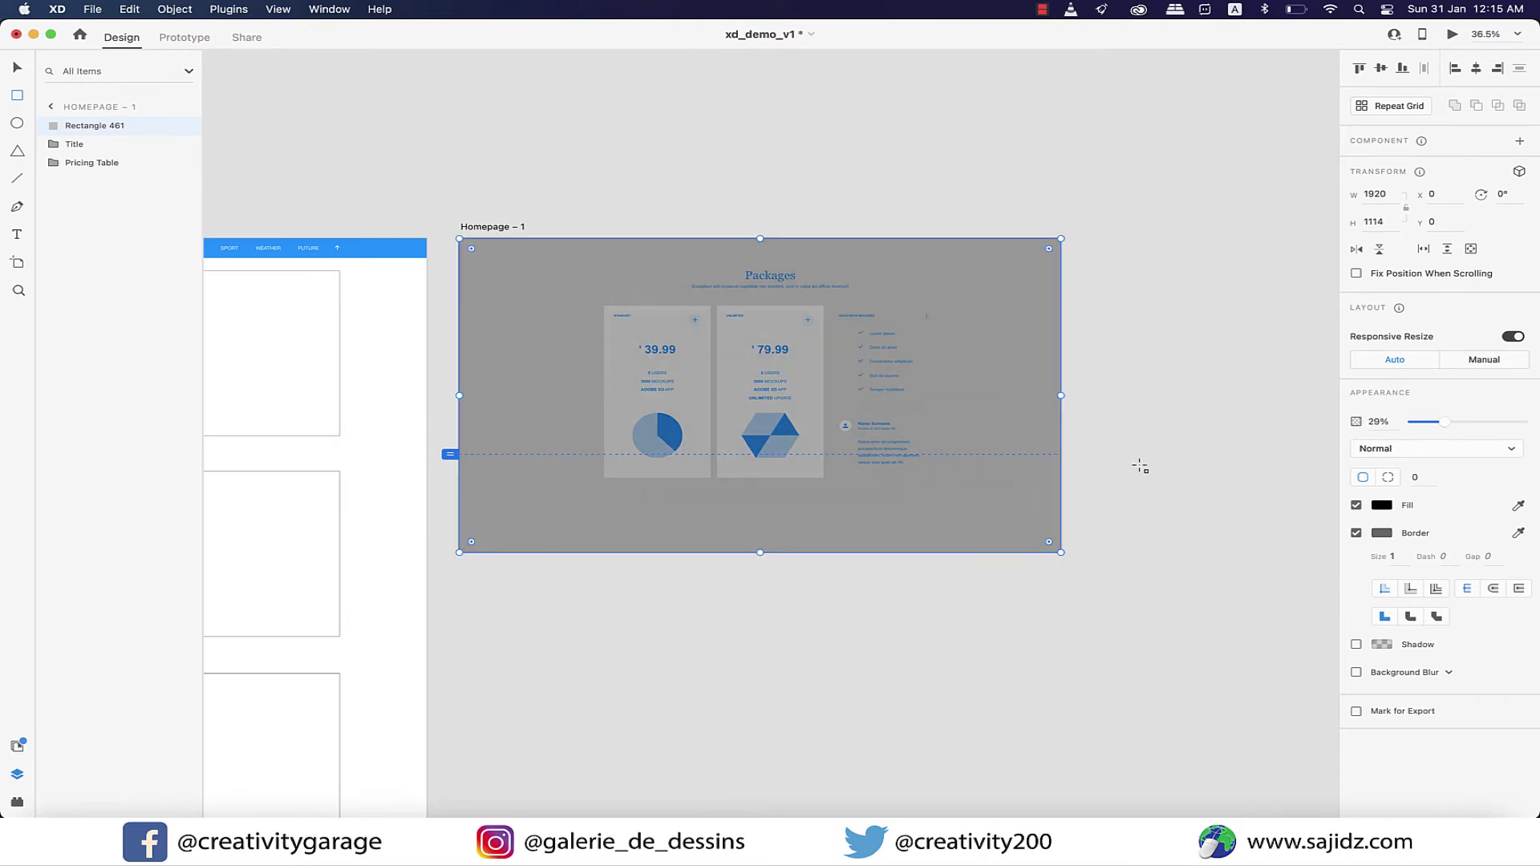
# Send the dark backdrop rectangle to the back, behind the pricing cards
pyautogui.rightClick(999, 477)
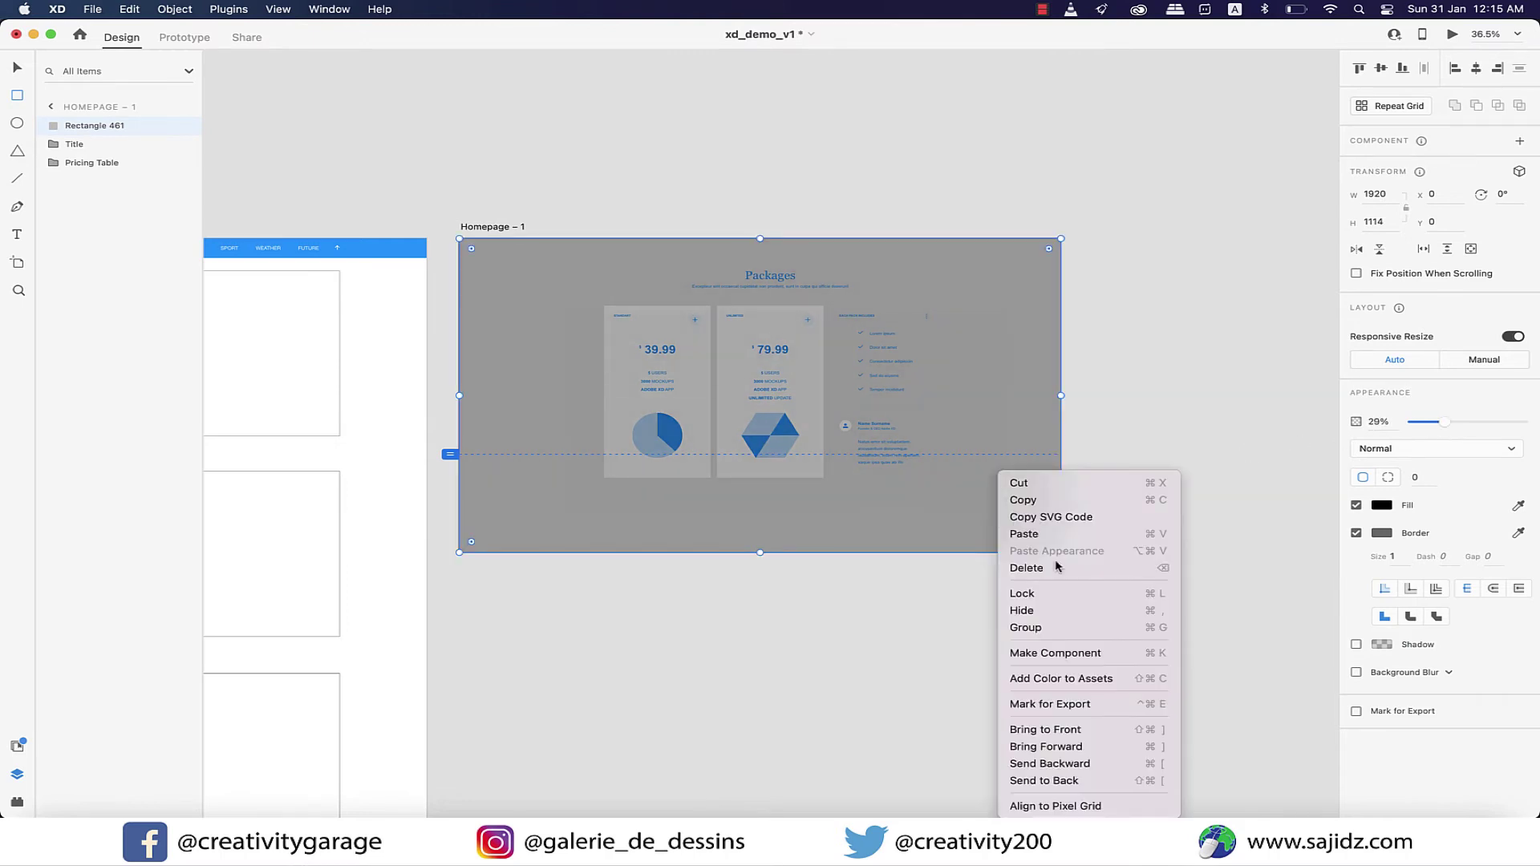
pyautogui.click(1094, 782)
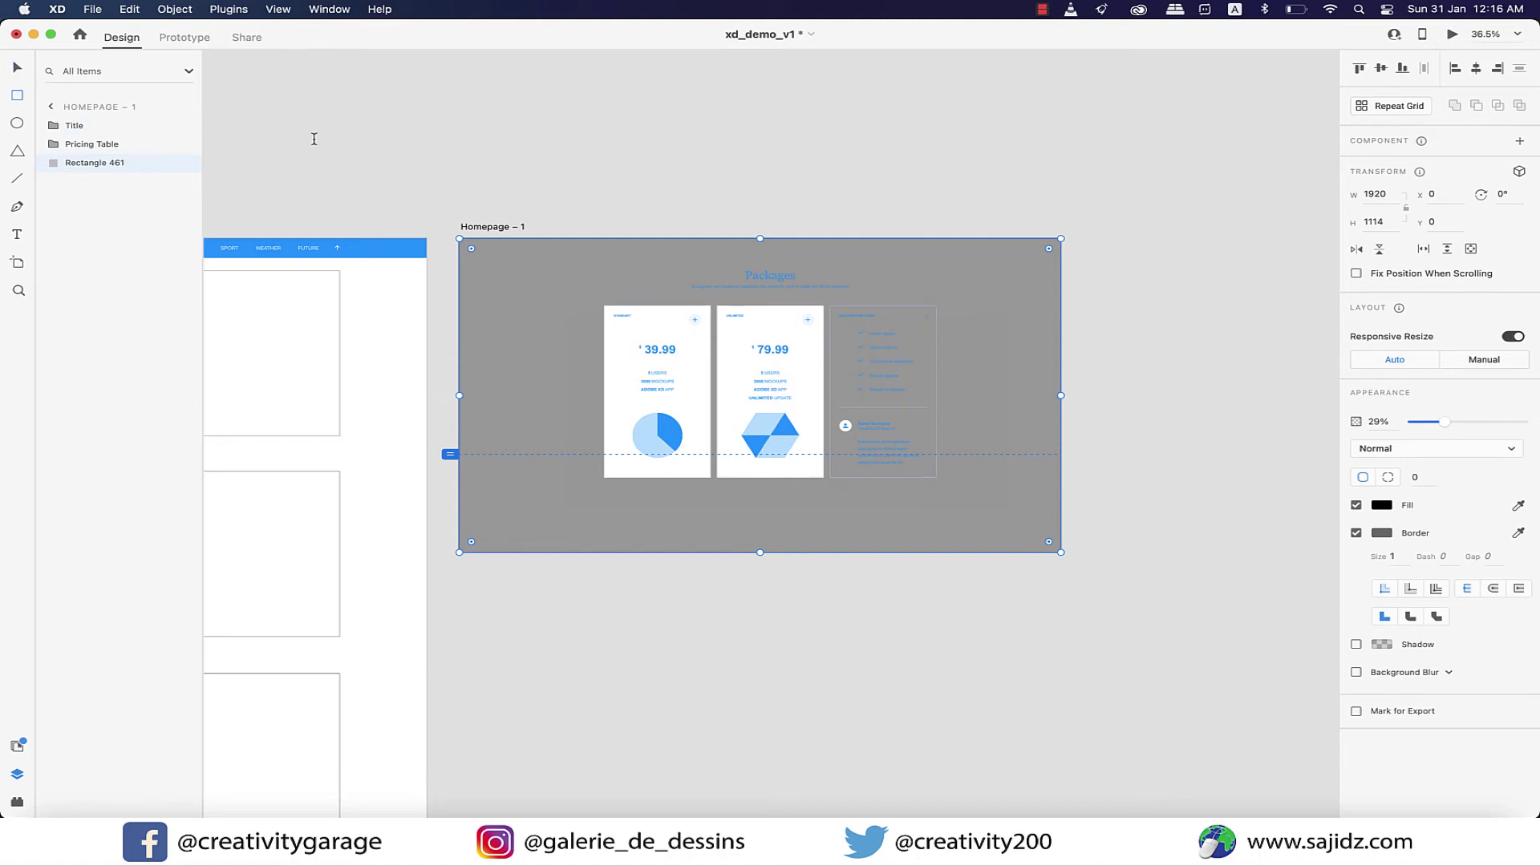
pyautogui.hscroll(-3, 521, 200)
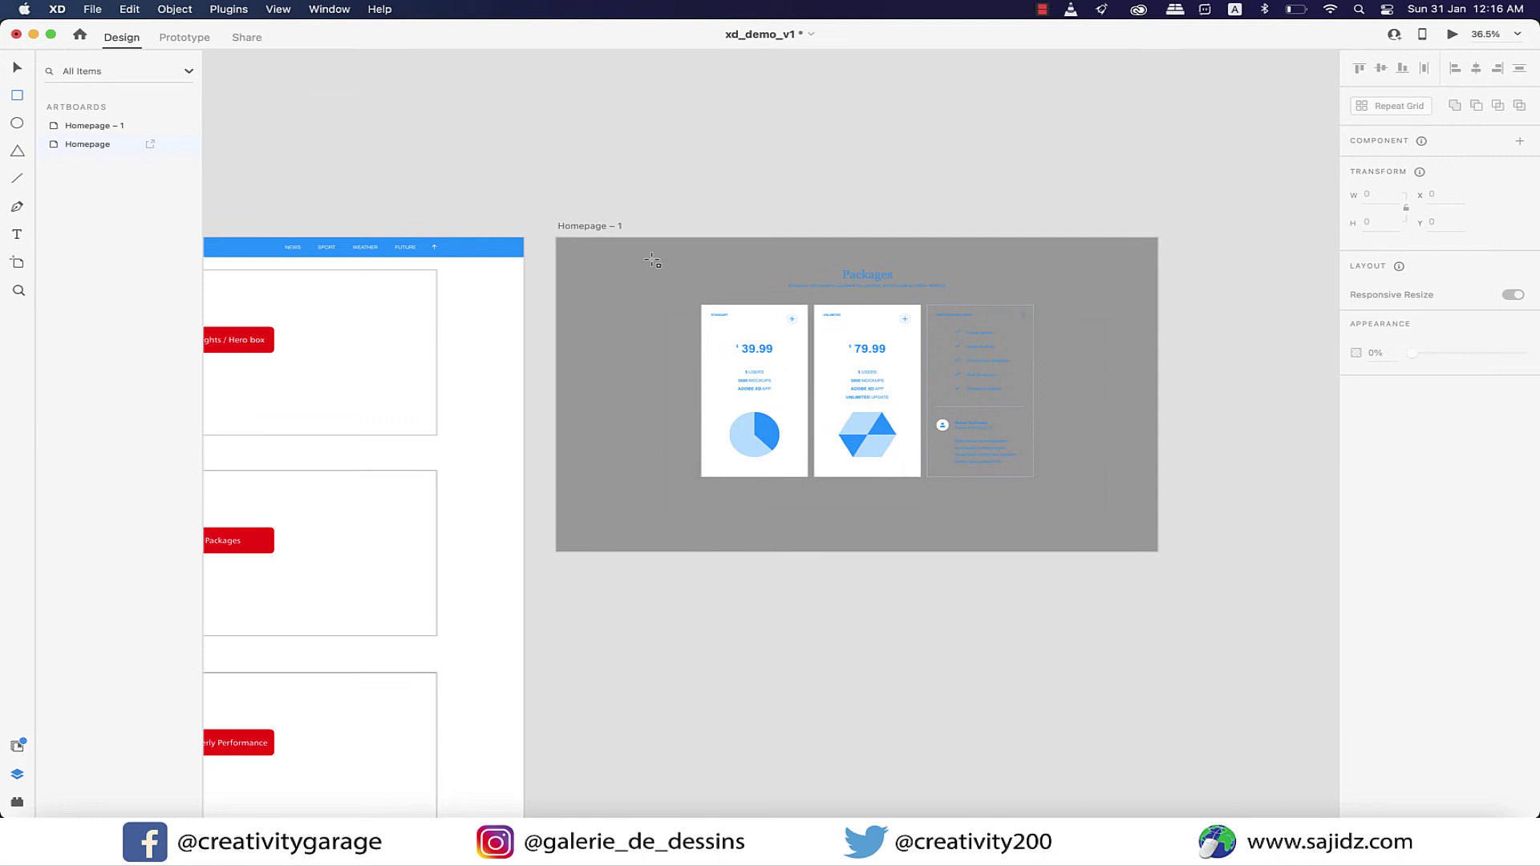
# Draw a white rectangle over the Packages content and send it behind the pricing table
pyautogui.moveTo(654, 259)
pyautogui.mouseDown()
pyautogui.moveTo(797, 396)
pyautogui.moveTo(1090, 511)
pyautogui.mouseUp()
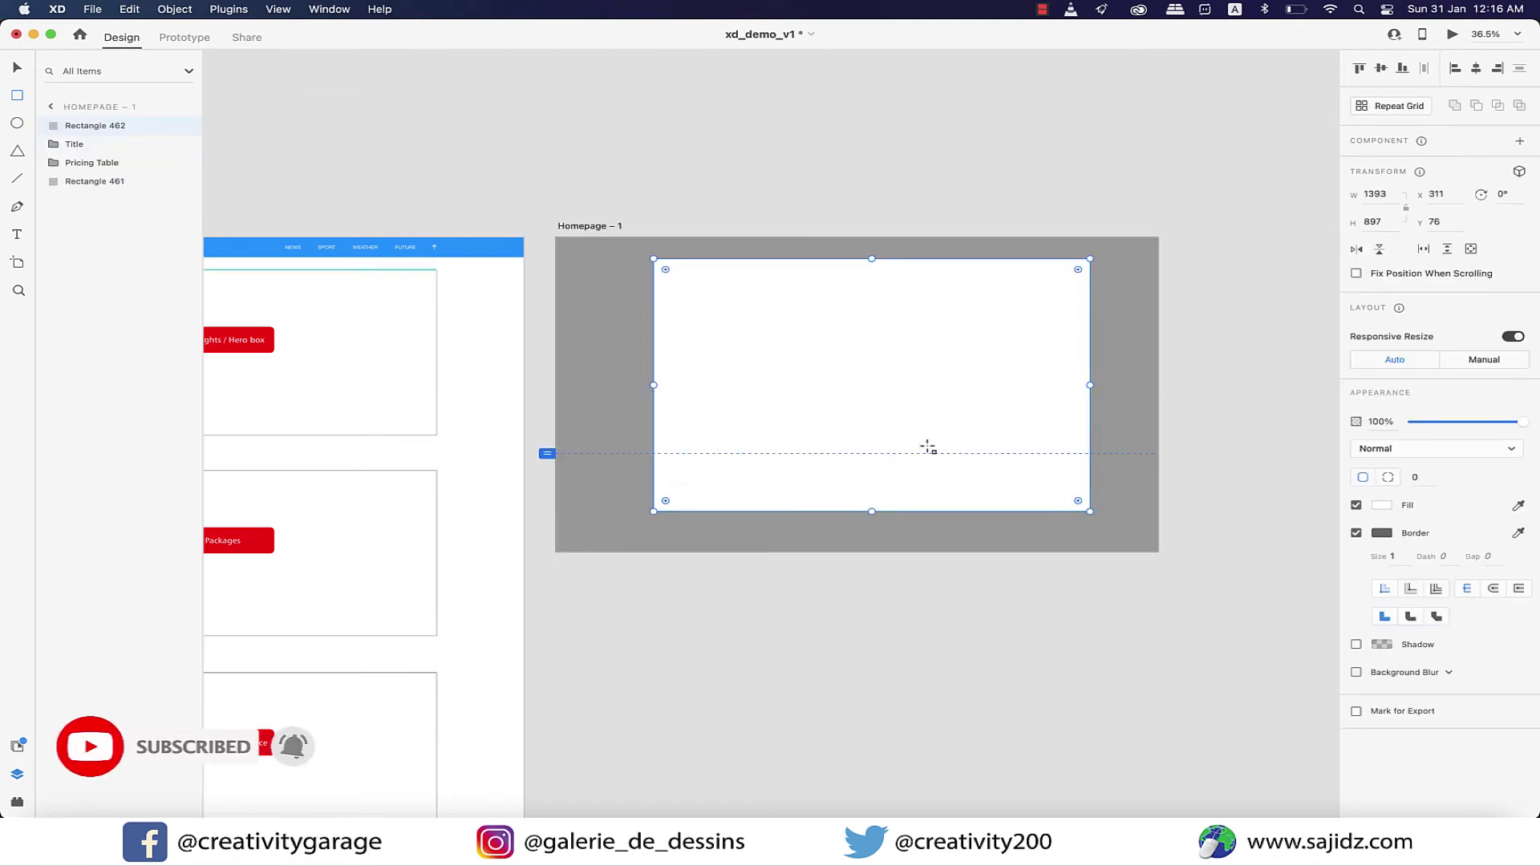
pyautogui.click(15, 70)
pyautogui.rightClick(959, 420)
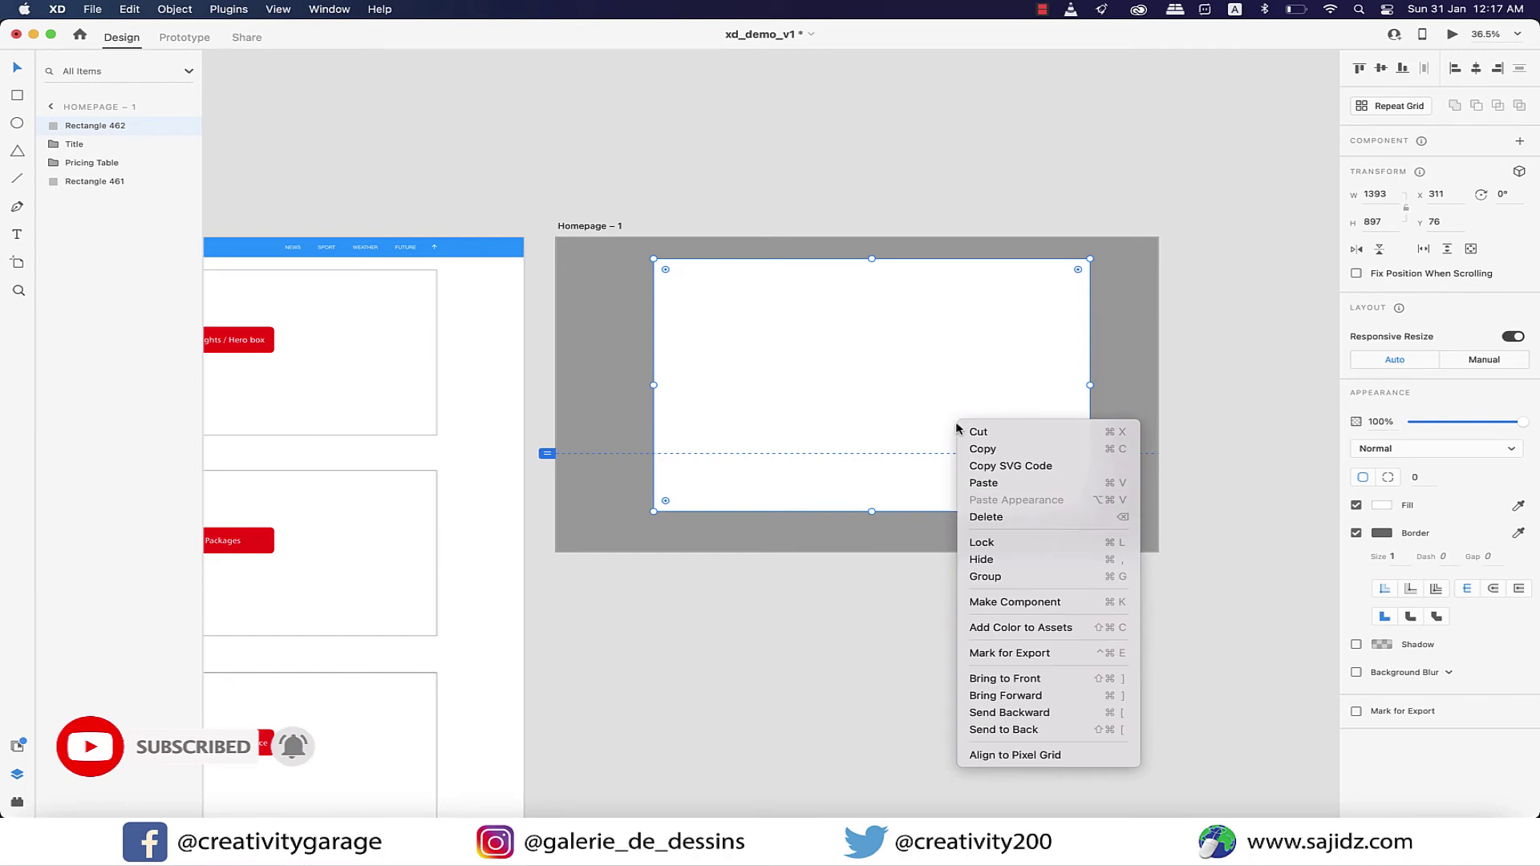
pyautogui.click(1041, 730)
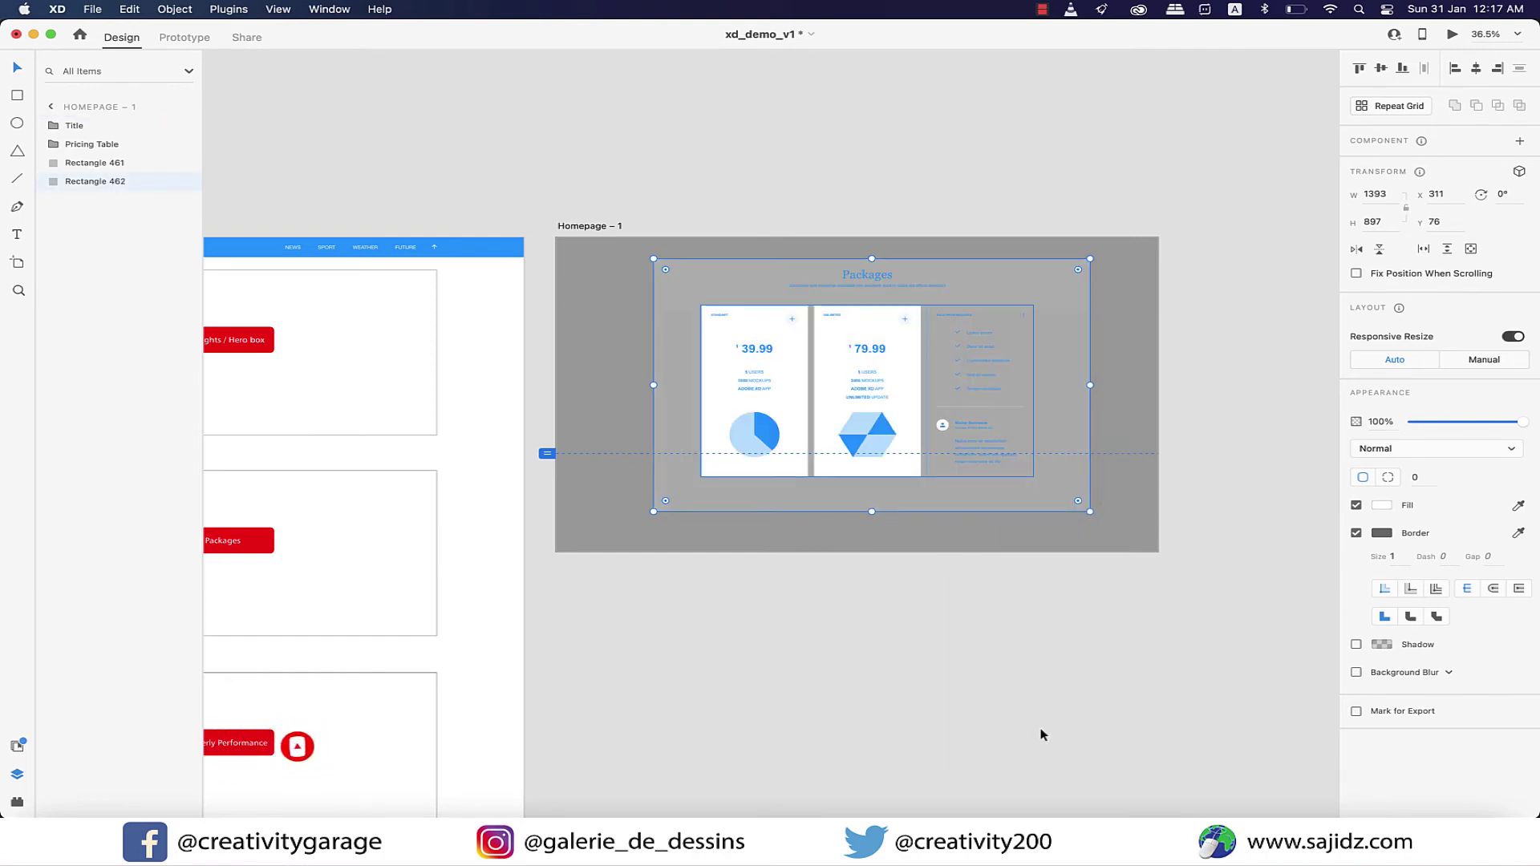
# Send the dark backdrop backward so it sits beneath the white panel
pyautogui.click(1143, 530)
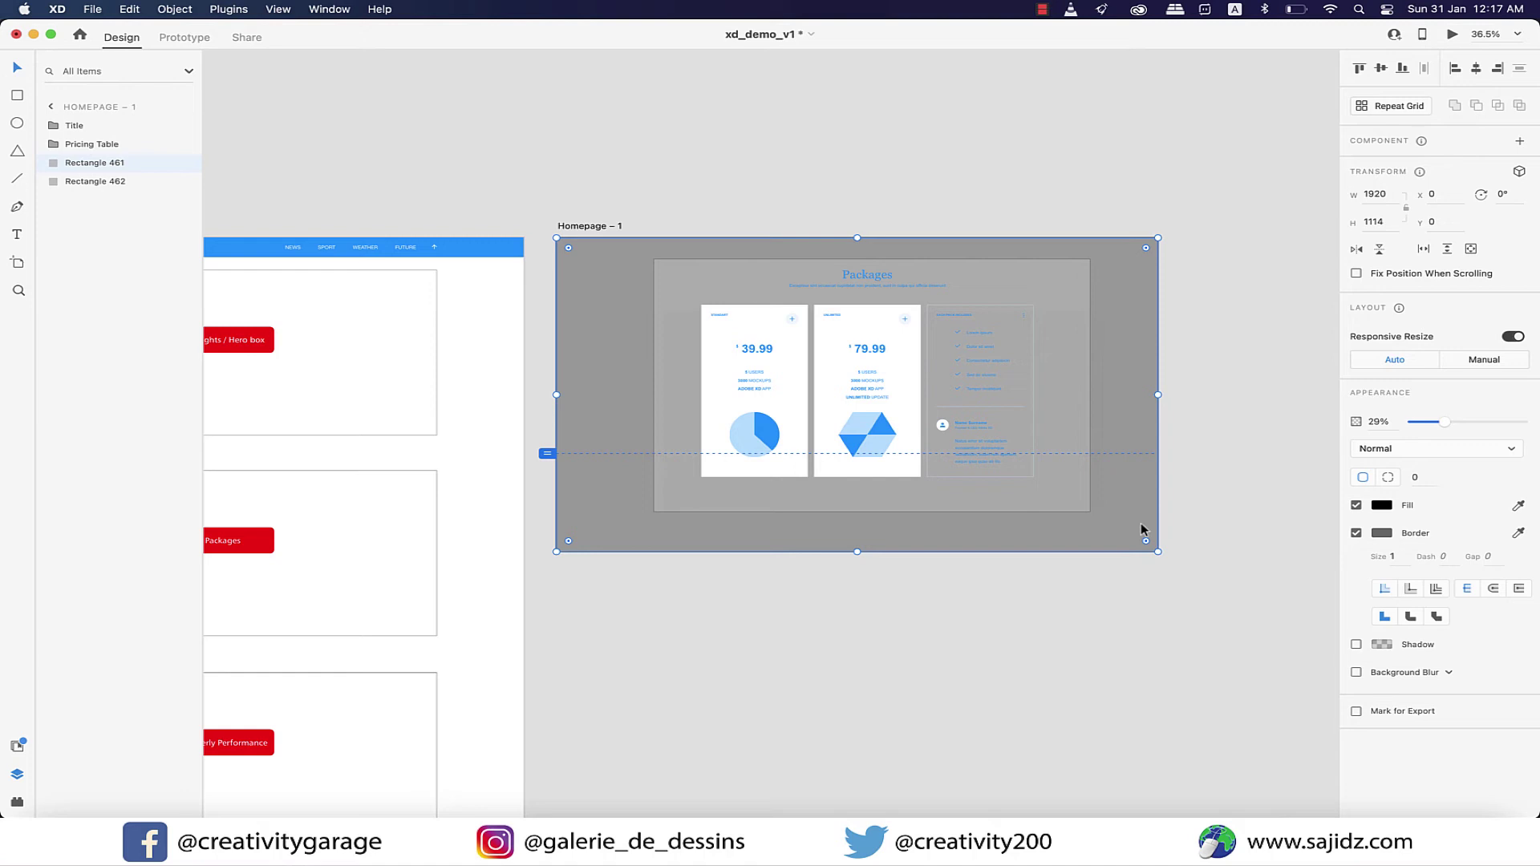
pyautogui.rightClick(1143, 533)
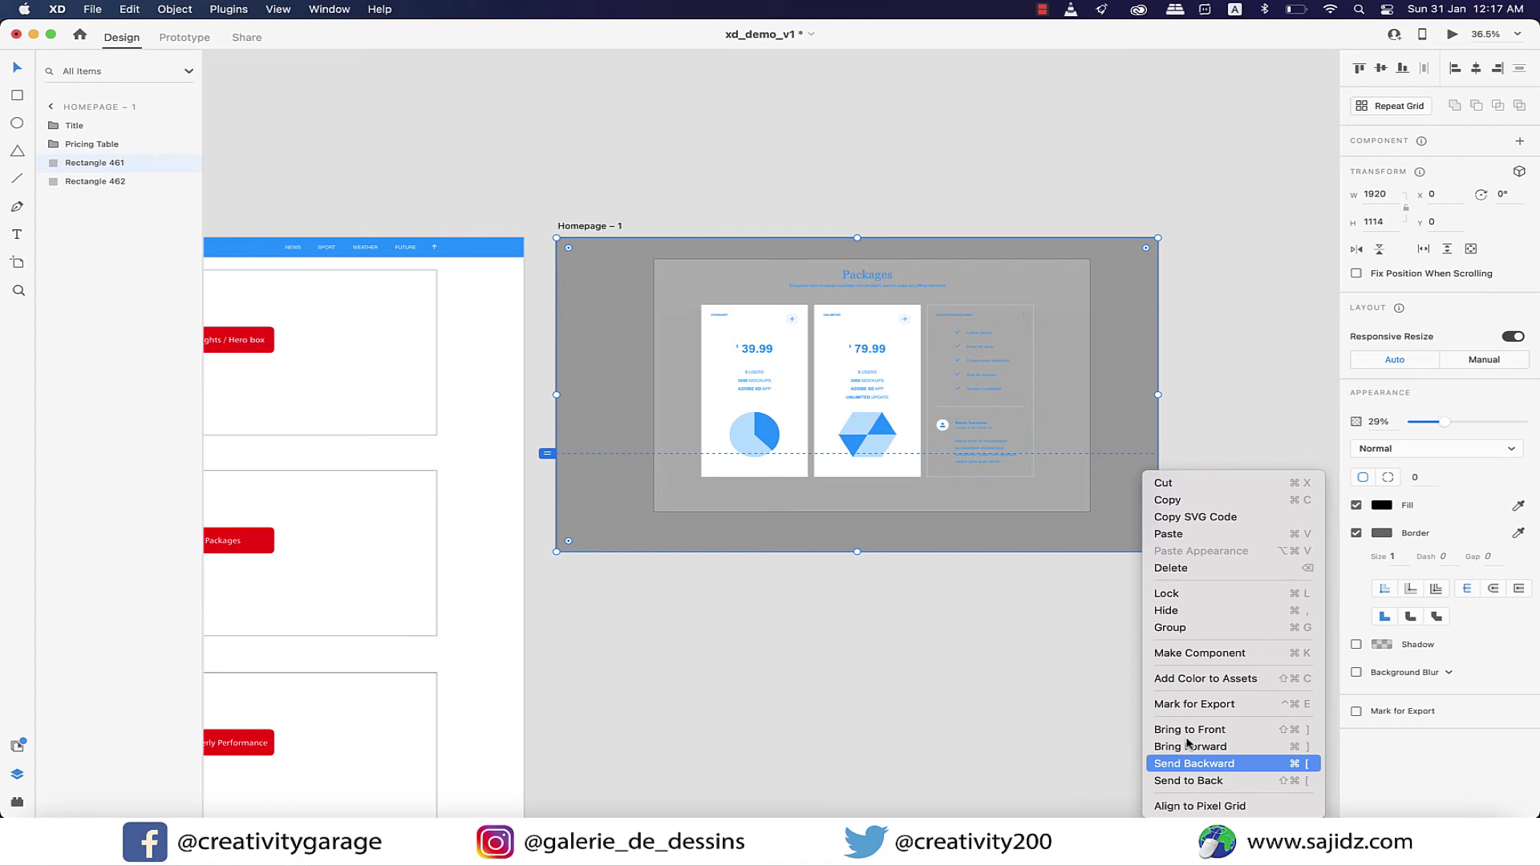
pyautogui.click(1195, 782)
# Move and resize the white panel to 1230 × 834 around the pricing content
pyautogui.click(1082, 660)
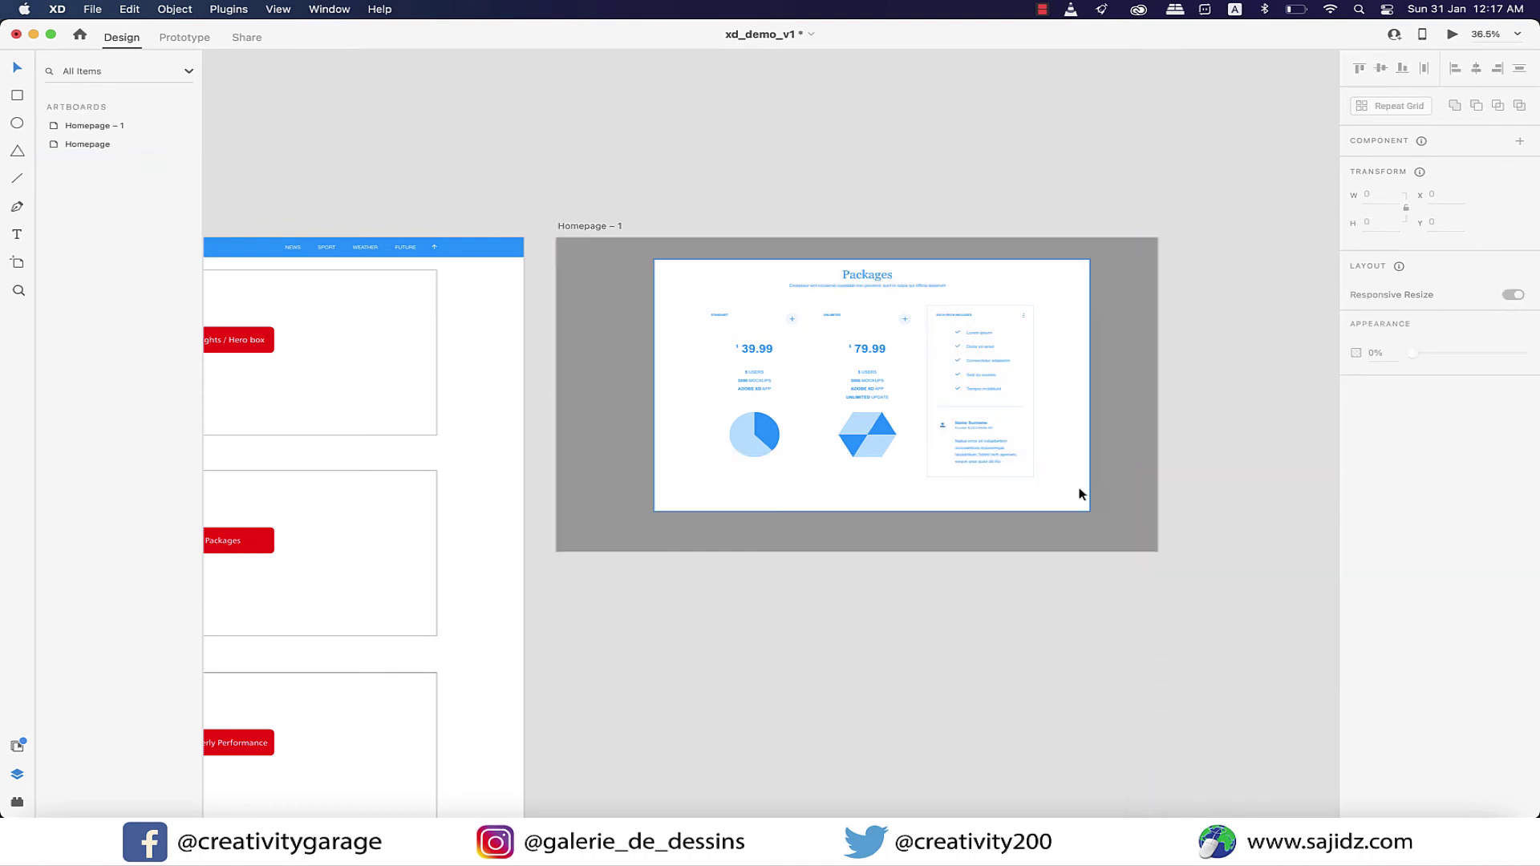
pyautogui.click(1079, 333)
pyautogui.moveTo(1079, 333); pyautogui.dragTo(1069, 330)
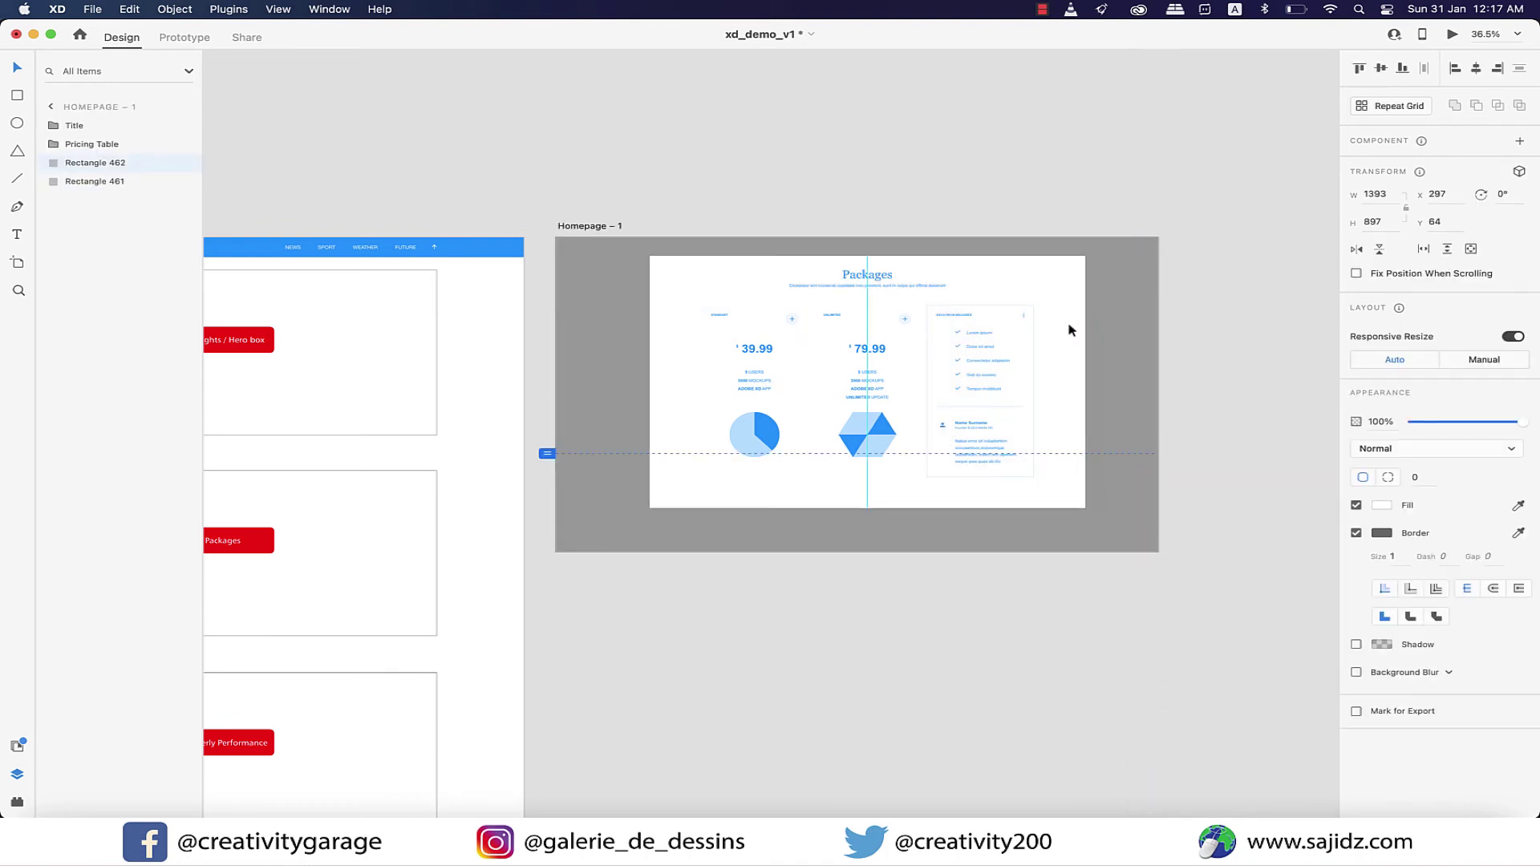
pyautogui.moveTo(871, 513); pyautogui.dragTo(870, 490)
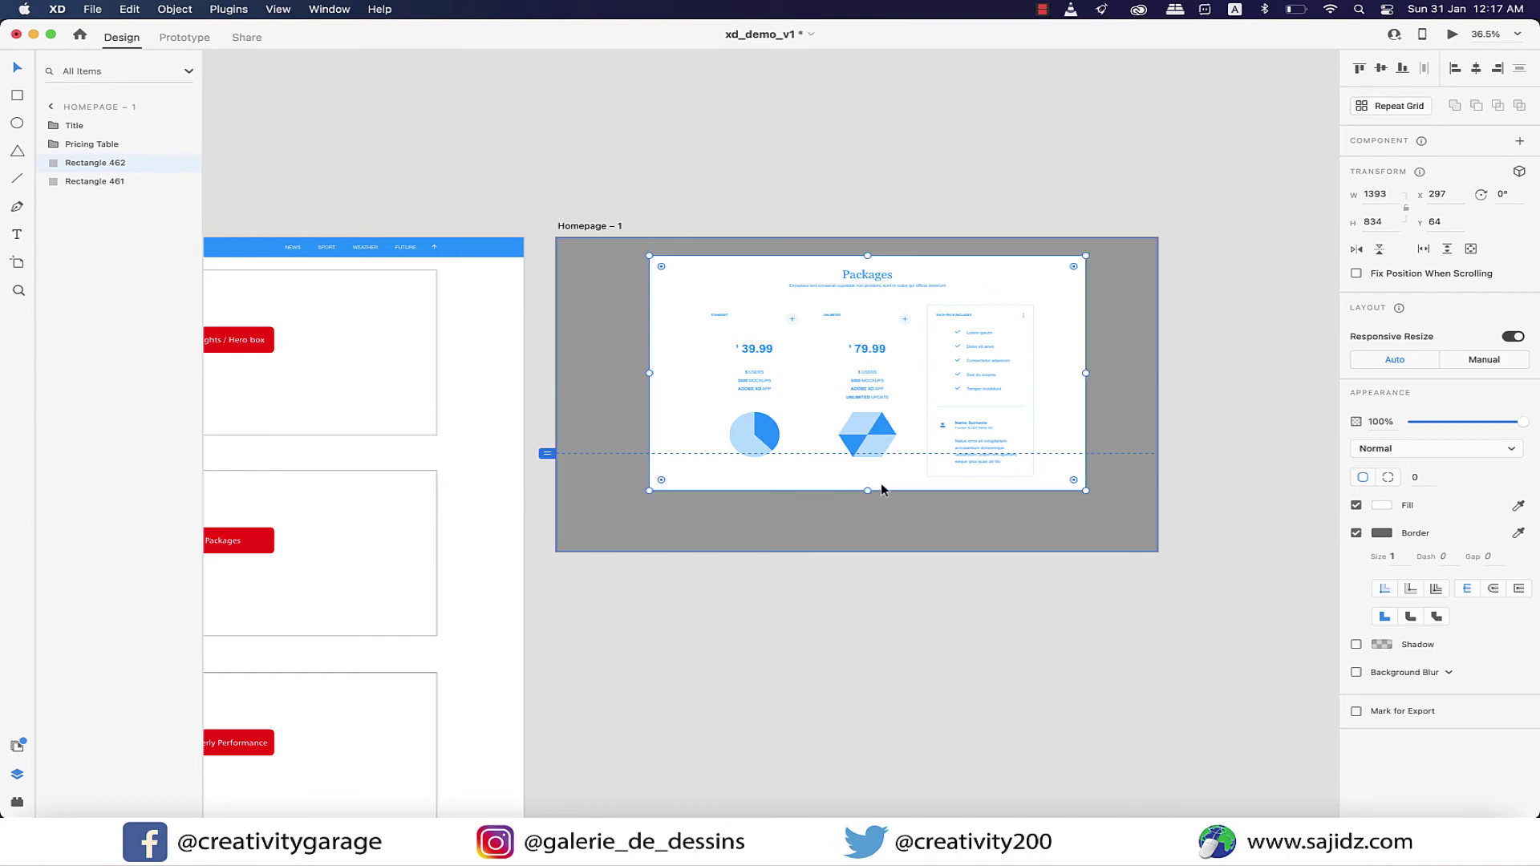
pyautogui.moveTo(1086, 373); pyautogui.dragTo(1066, 373)
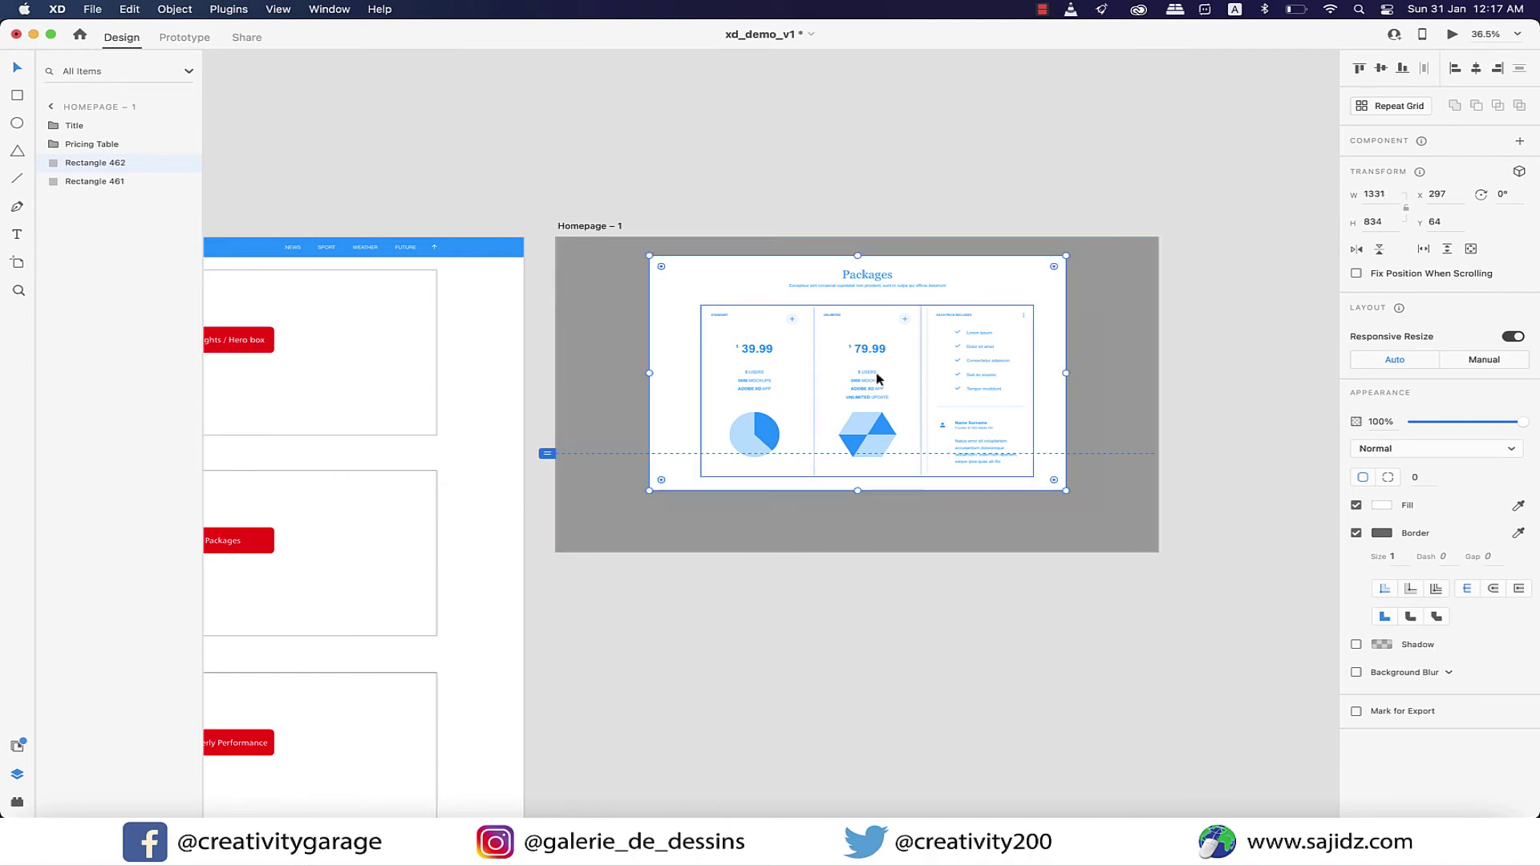
pyautogui.moveTo(650, 373); pyautogui.dragTo(681, 378)
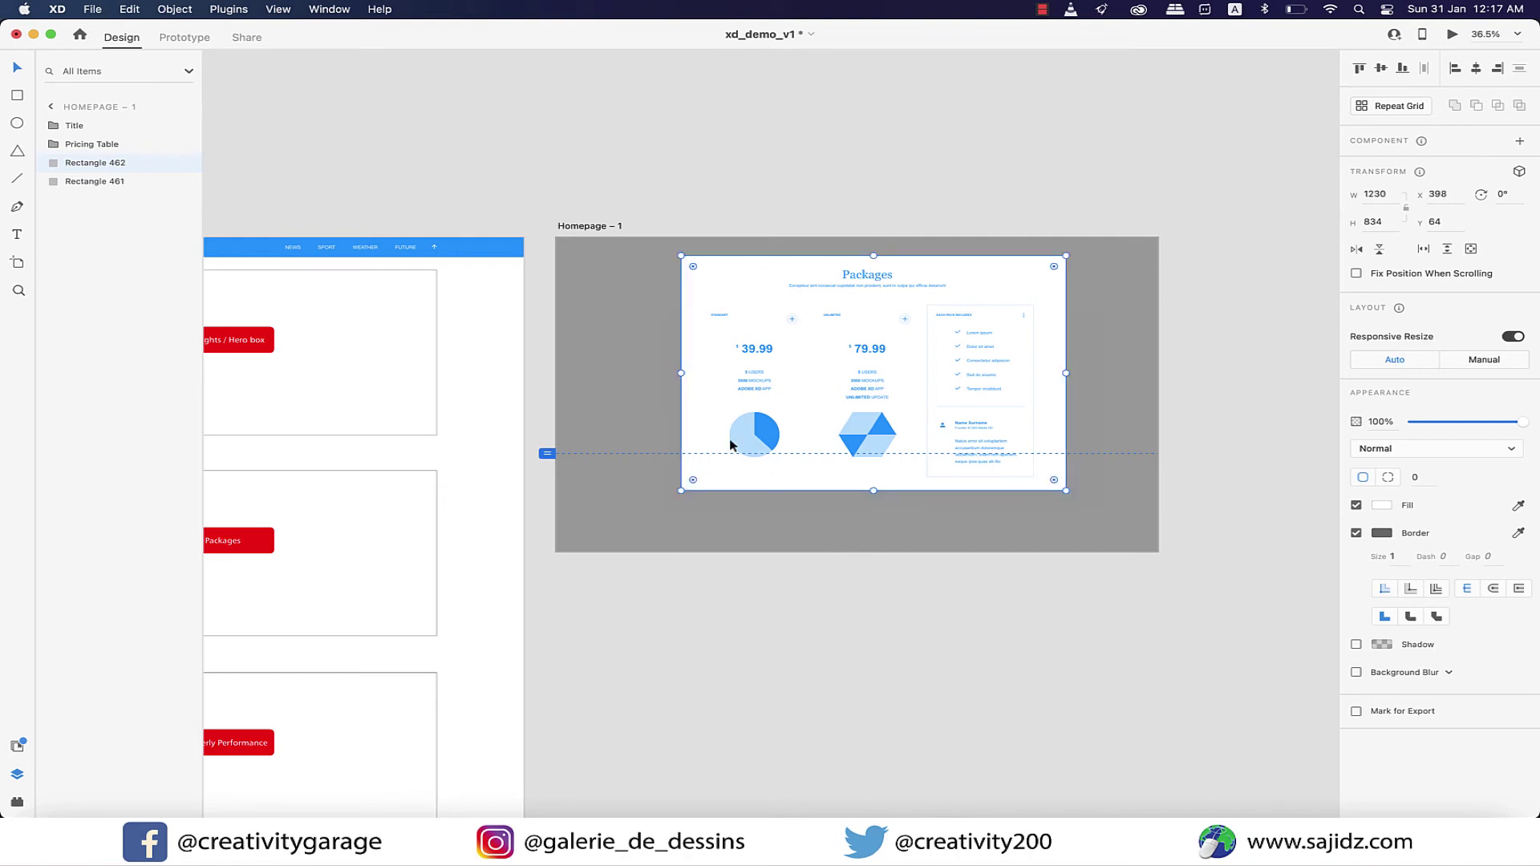
# Round the white panel's corners to a radius of 51
pyautogui.click(921, 678)
pyautogui.click(1058, 401)
pyautogui.moveTo(1055, 268); pyautogui.dragTo(1053, 274)
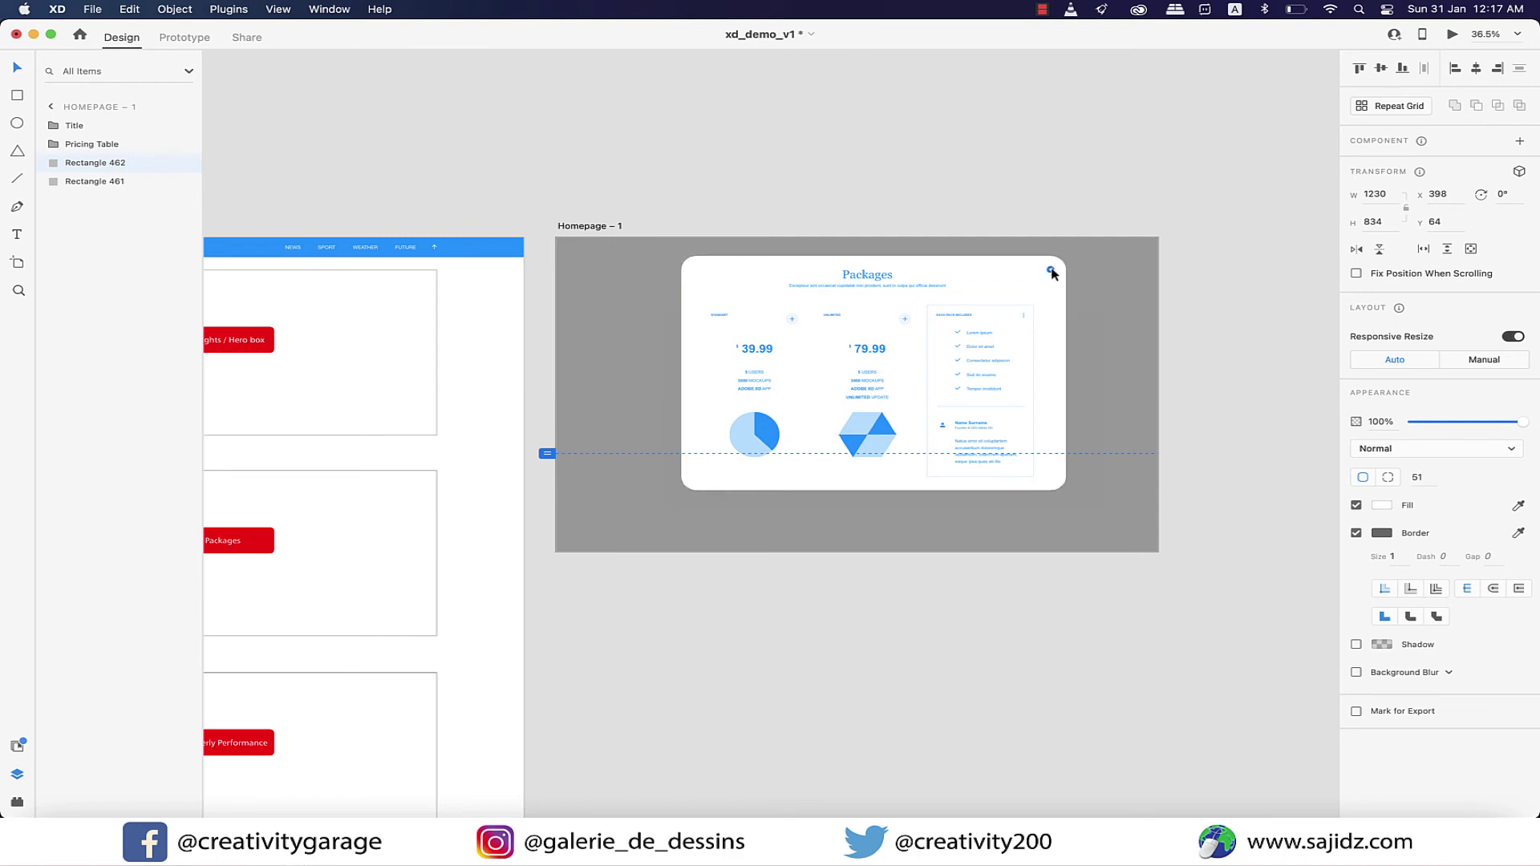
pyautogui.click(962, 662)
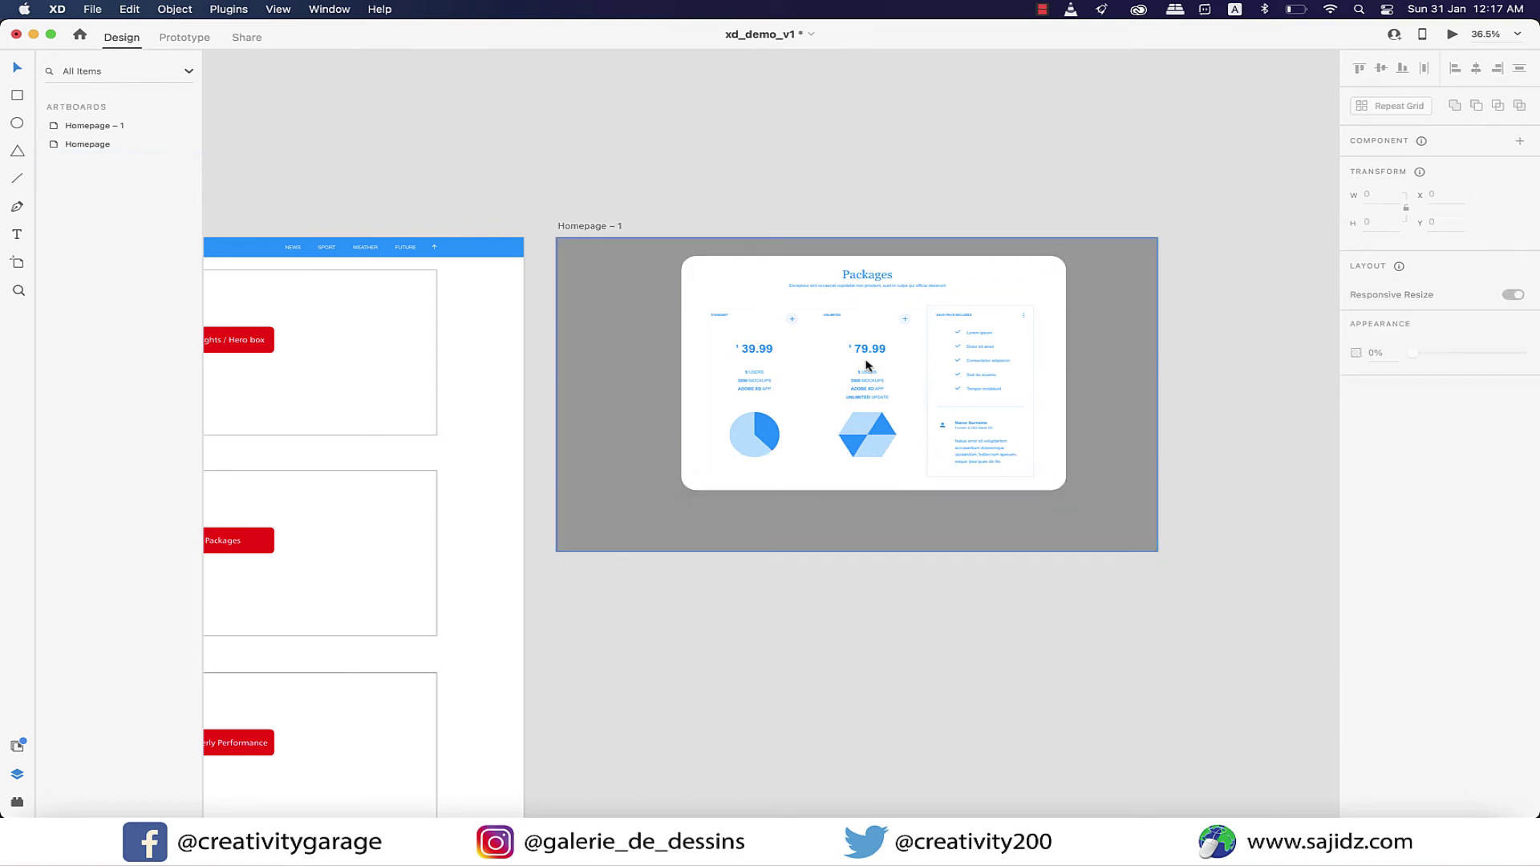
# Preview the prototype, click Packages to see the rounded pricing pop-up over the dimmed backdrop, then close the preview
pyautogui.click(197, 40)
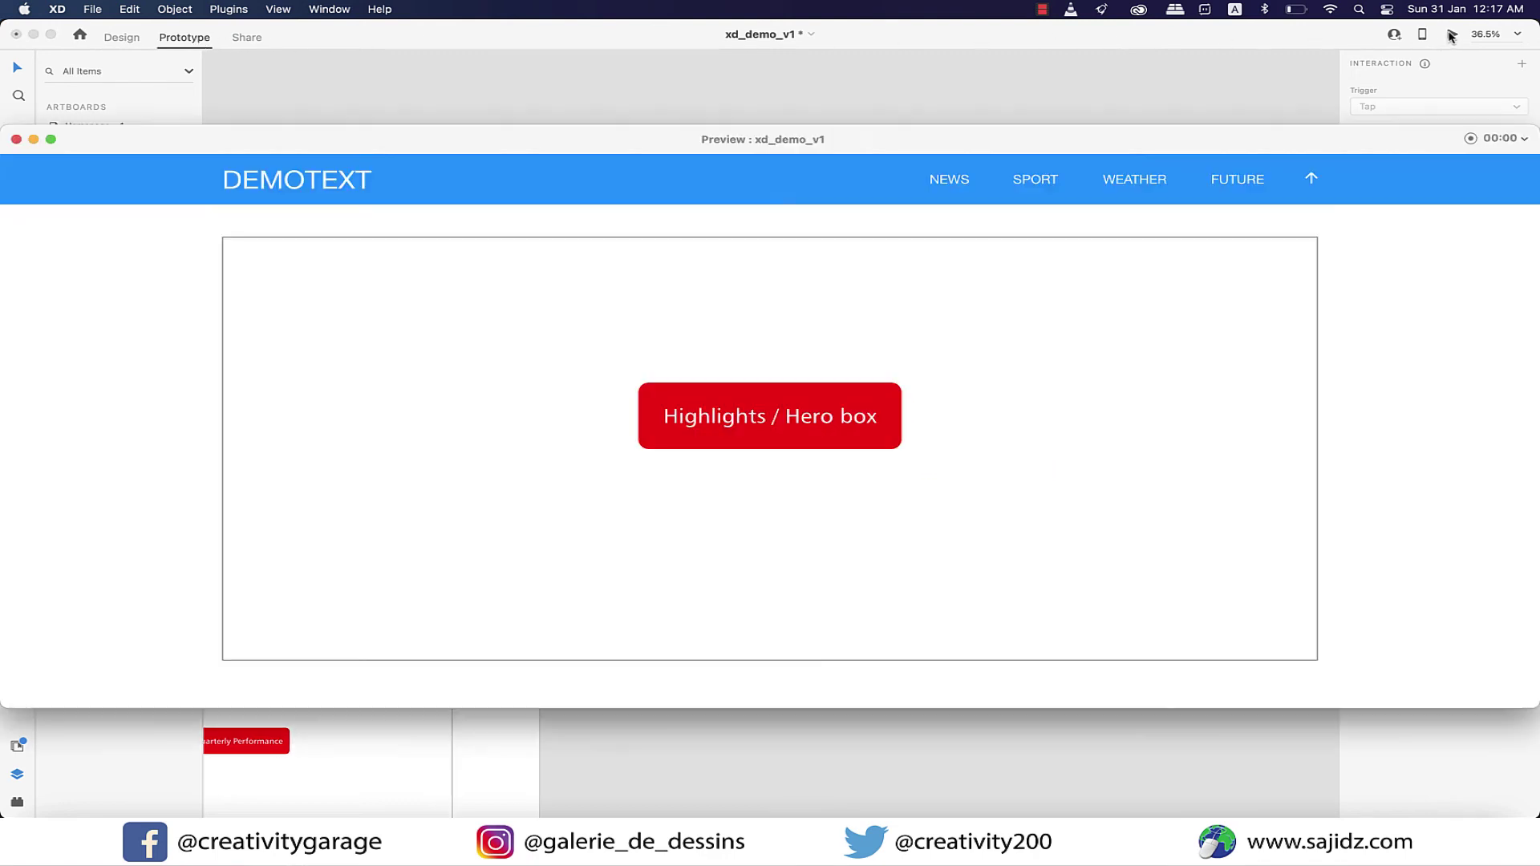
pyautogui.scroll(-5, 849, 440)
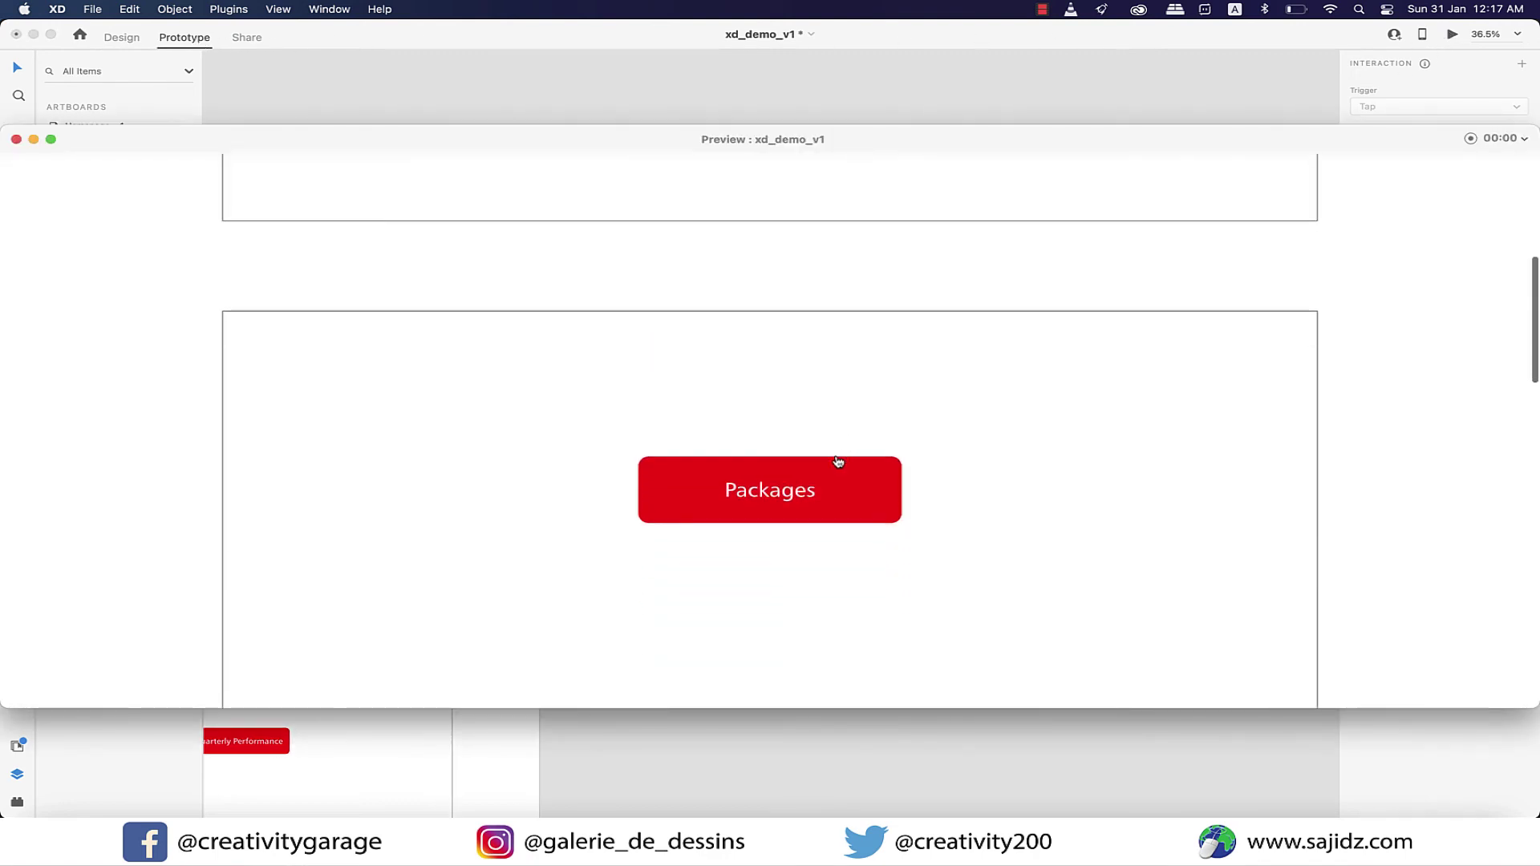
pyautogui.click(814, 492)
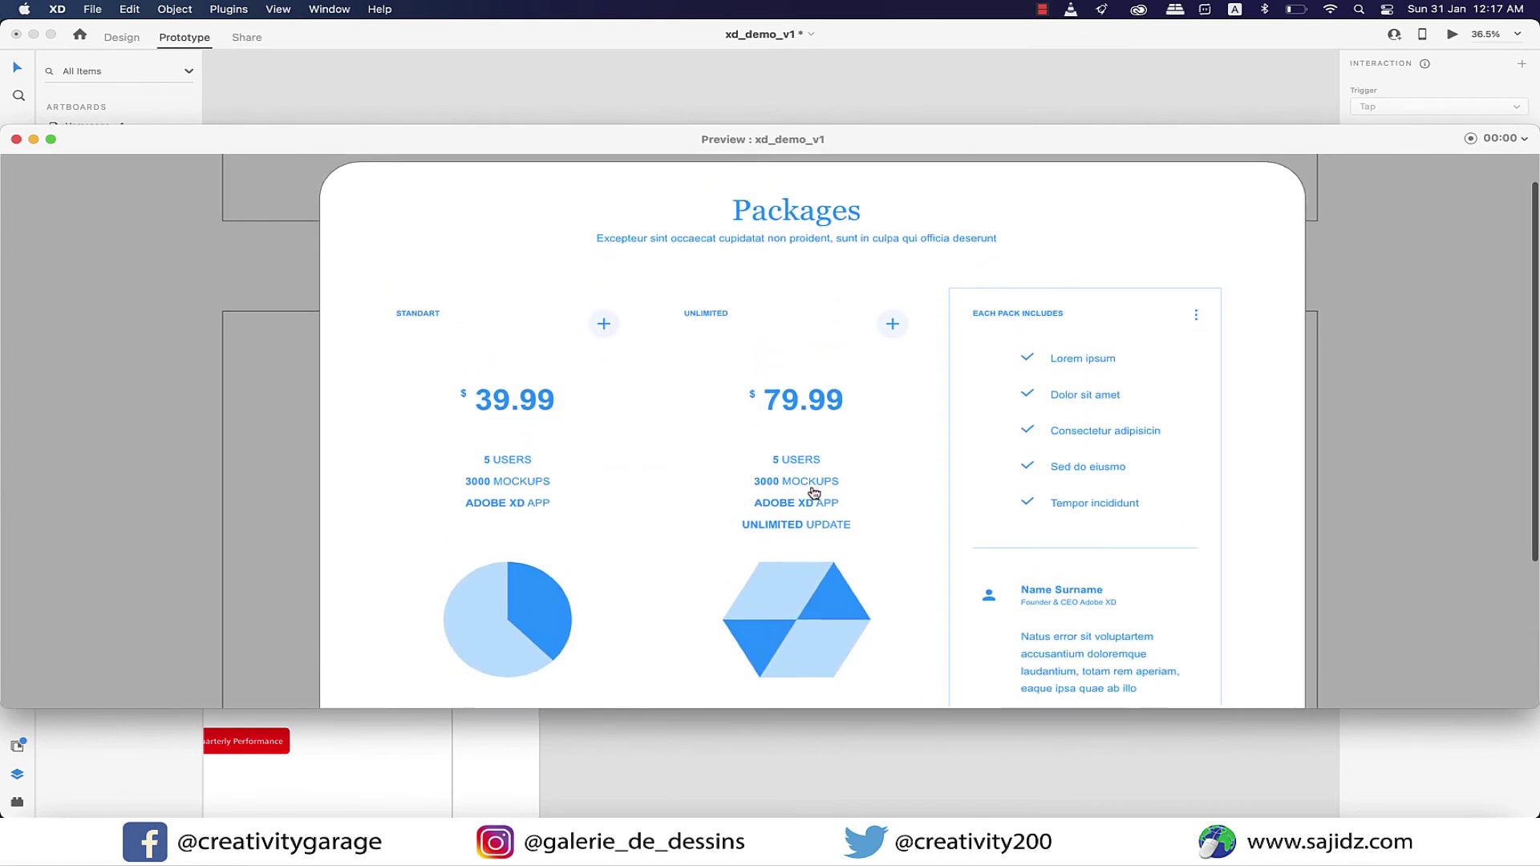
pyautogui.scroll(-2, 814, 493)
pyautogui.scroll(3, 814, 492)
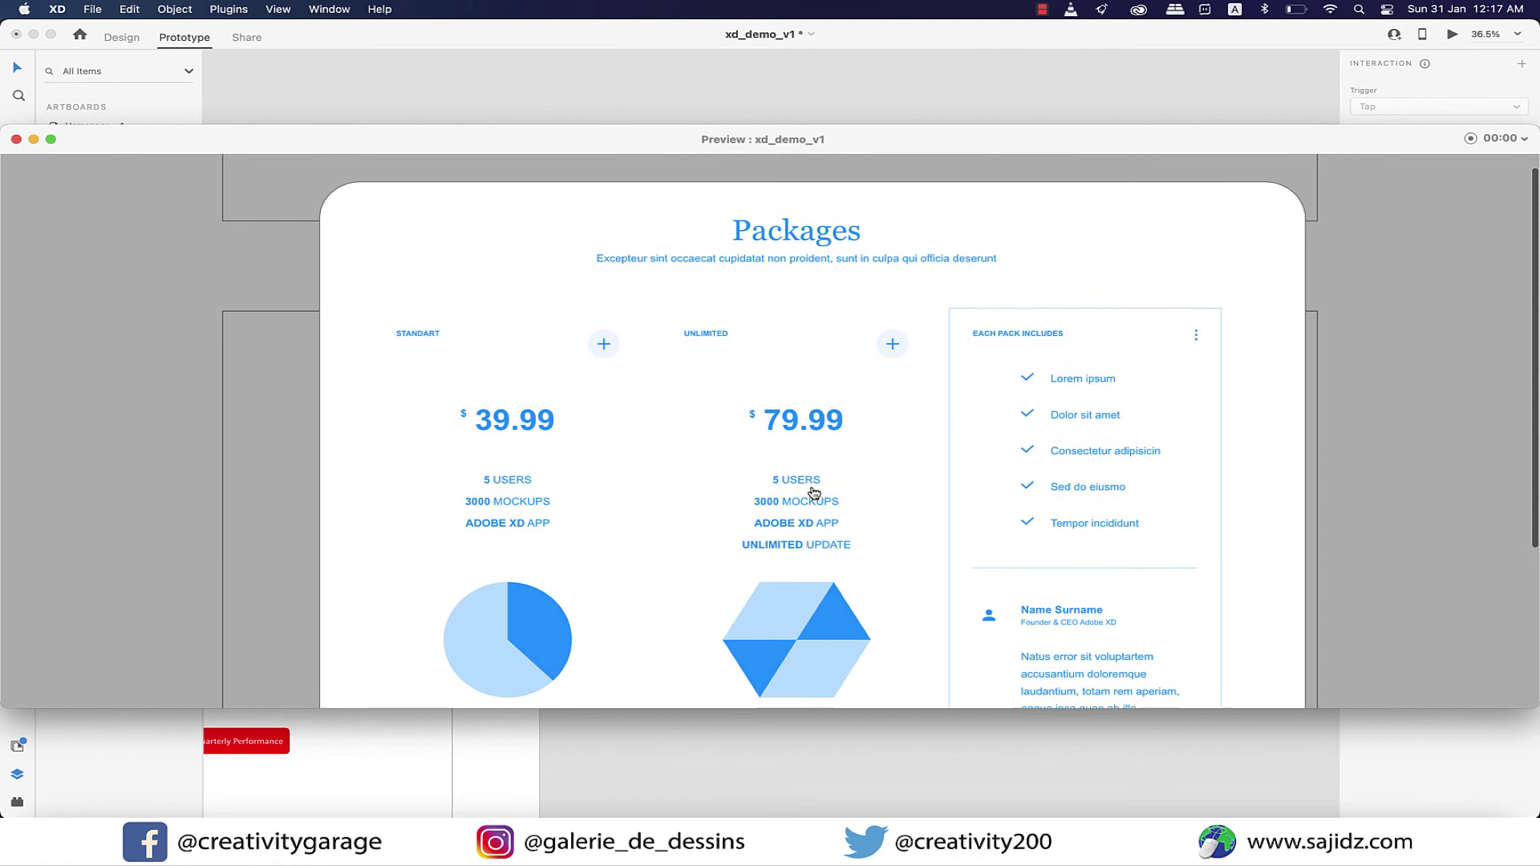
pyautogui.scroll(-1, 814, 492)
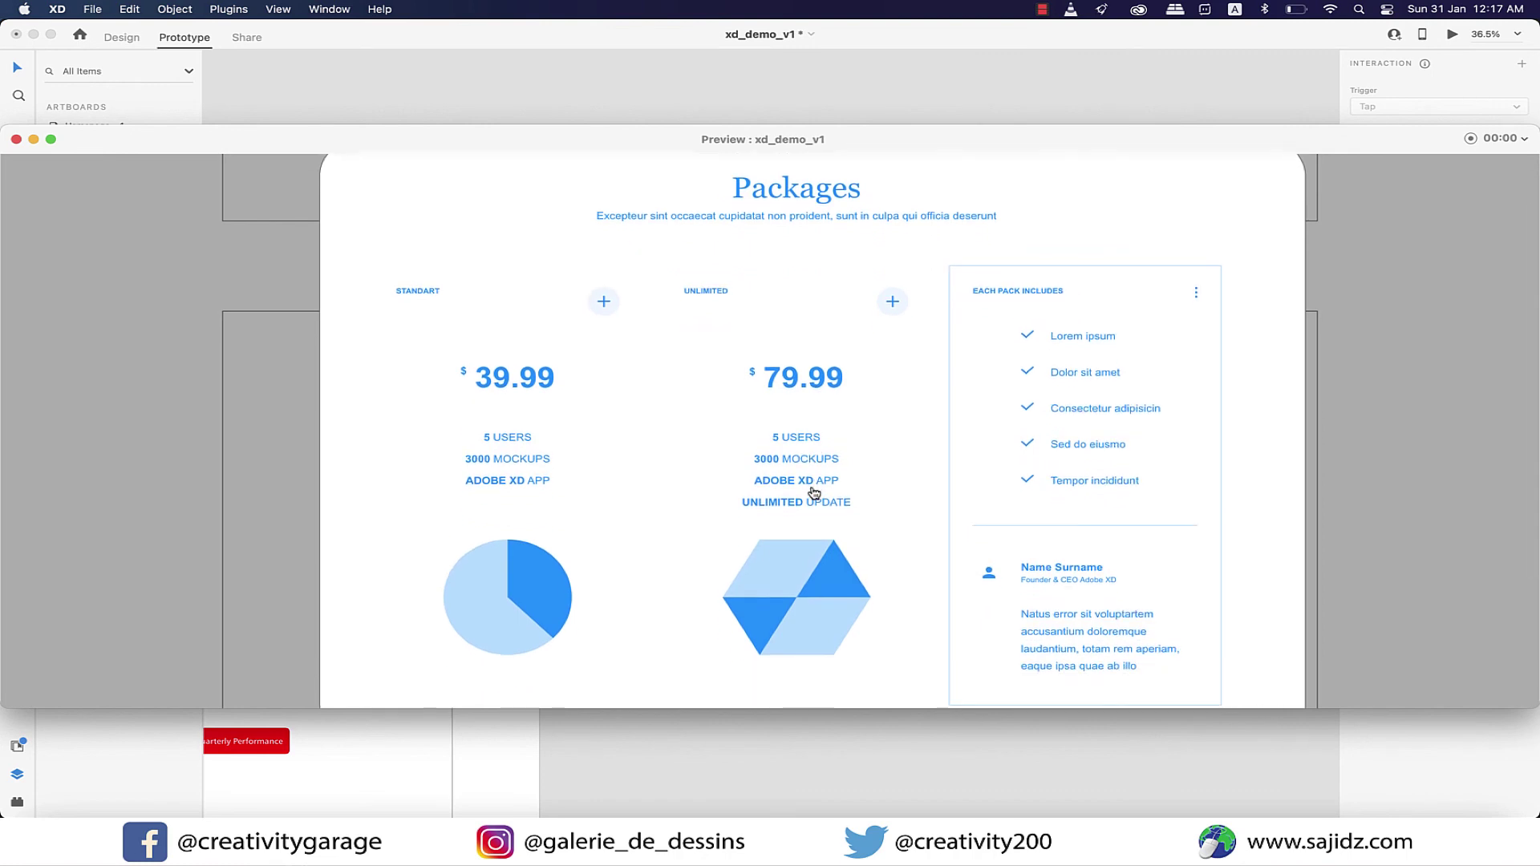
pyautogui.press('super+w')
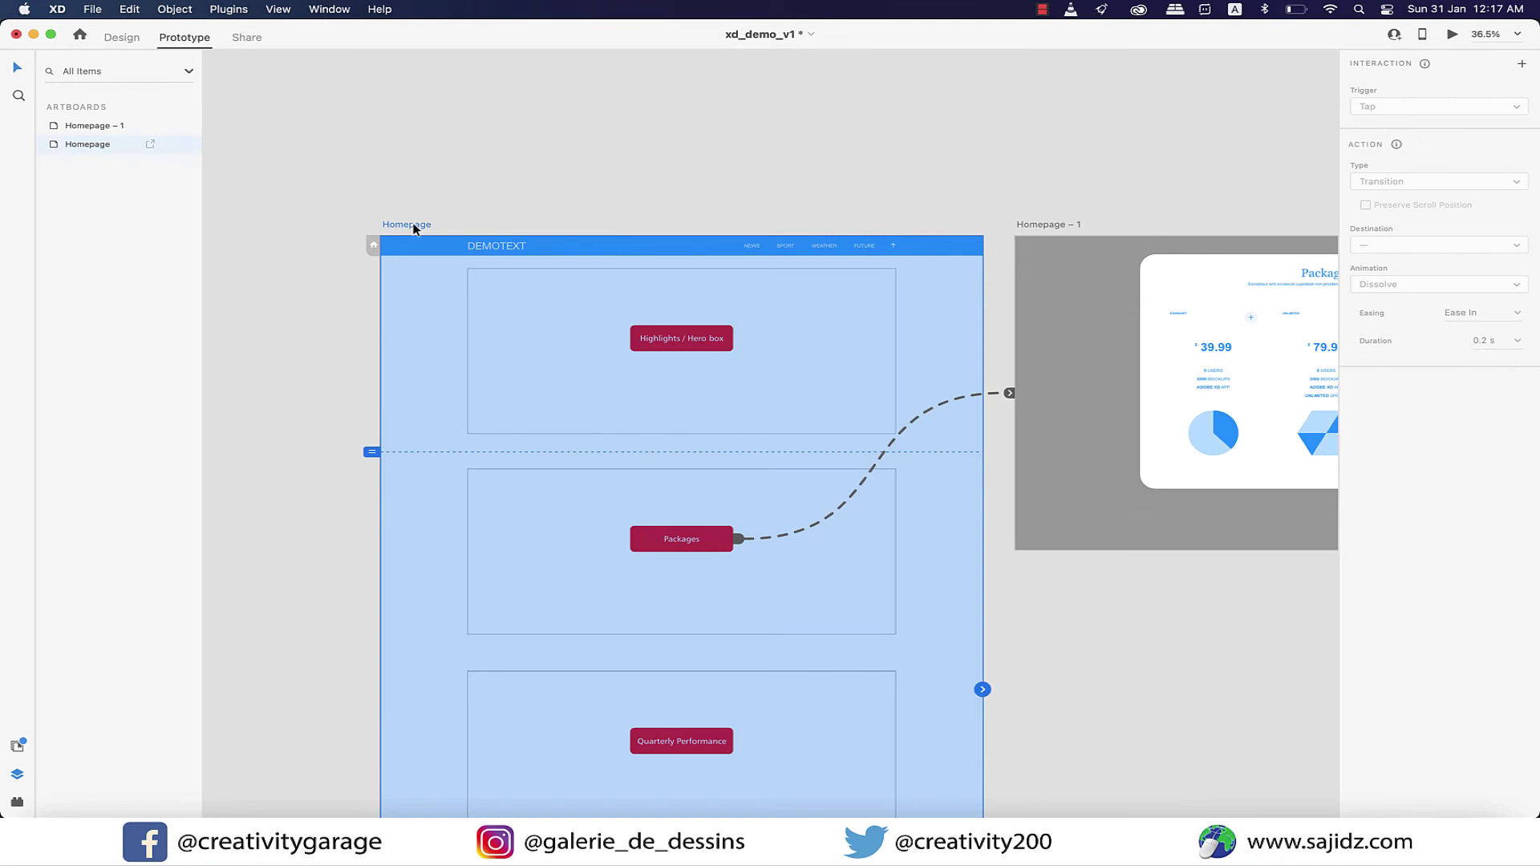
# Set Homepage as the Flow 1 start, adding then removing a Homepage – 1 flow start
pyautogui.click(374, 246)
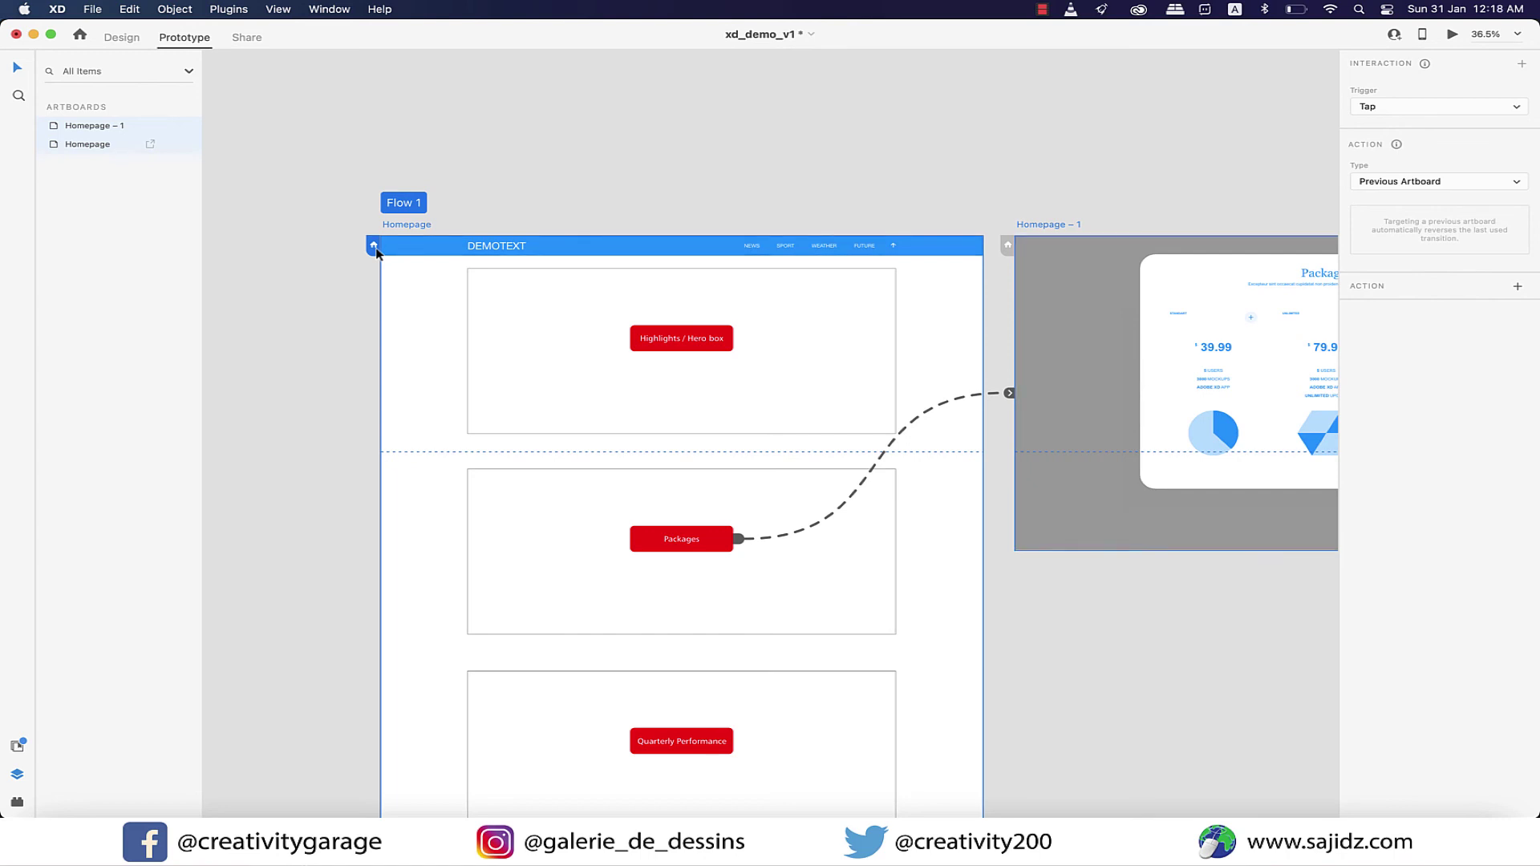
pyautogui.click(1033, 227)
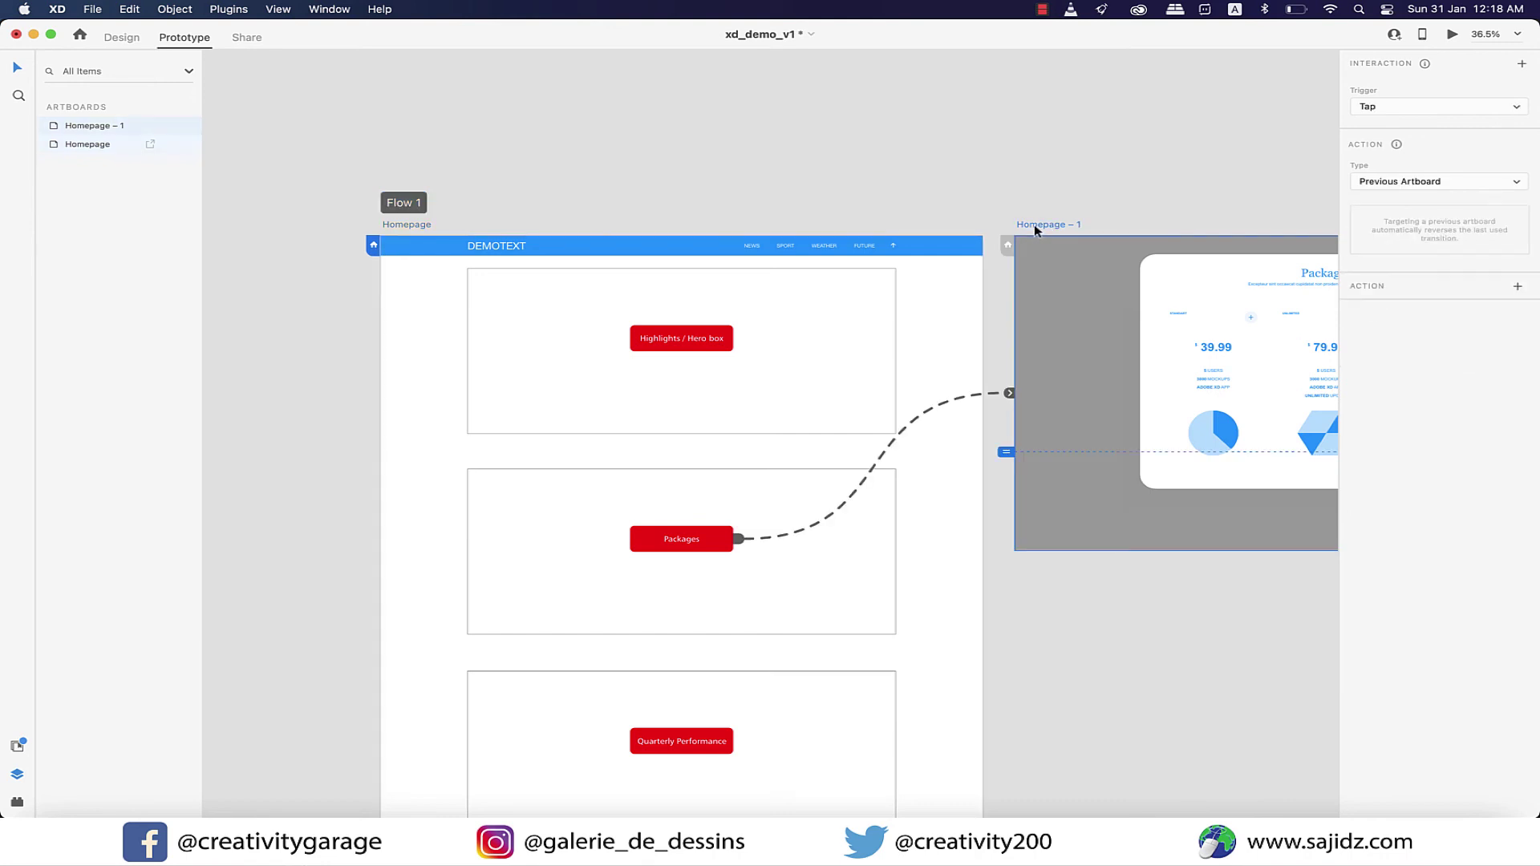
pyautogui.click(1009, 246)
pyautogui.click(1008, 246)
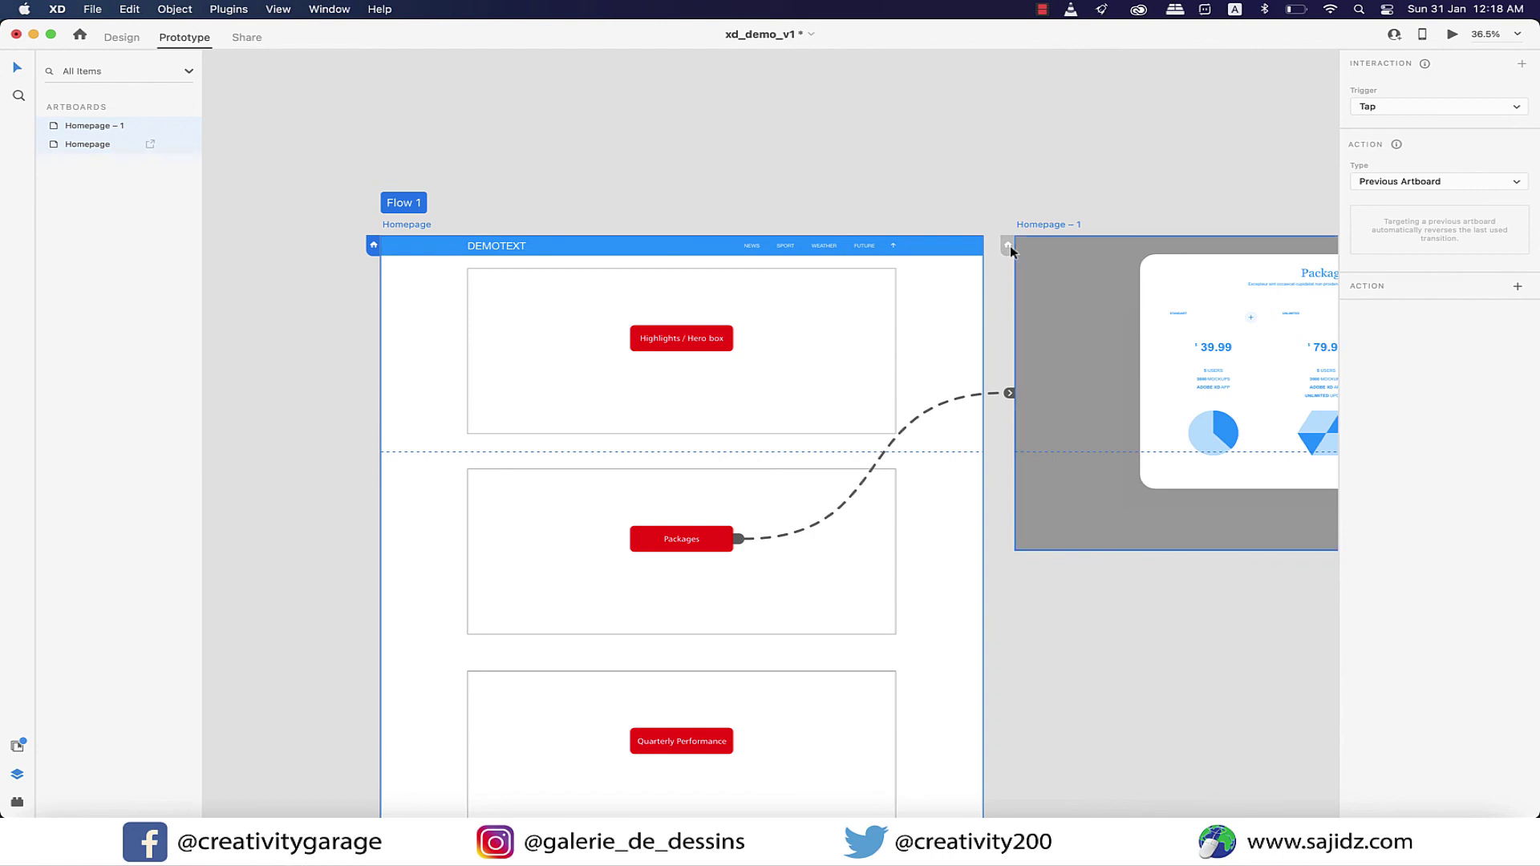
pyautogui.click(1045, 178)
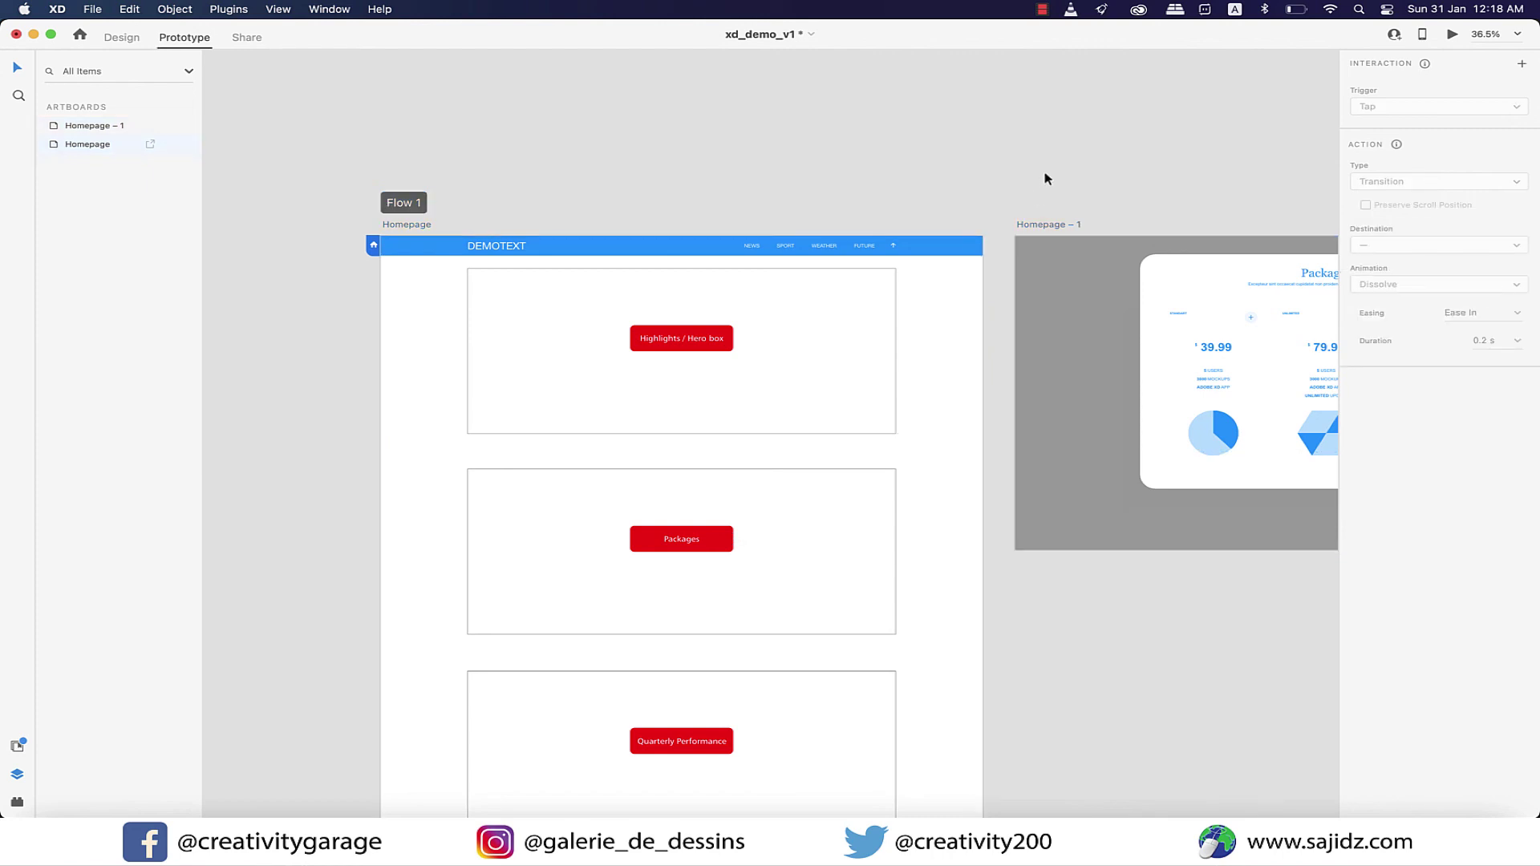